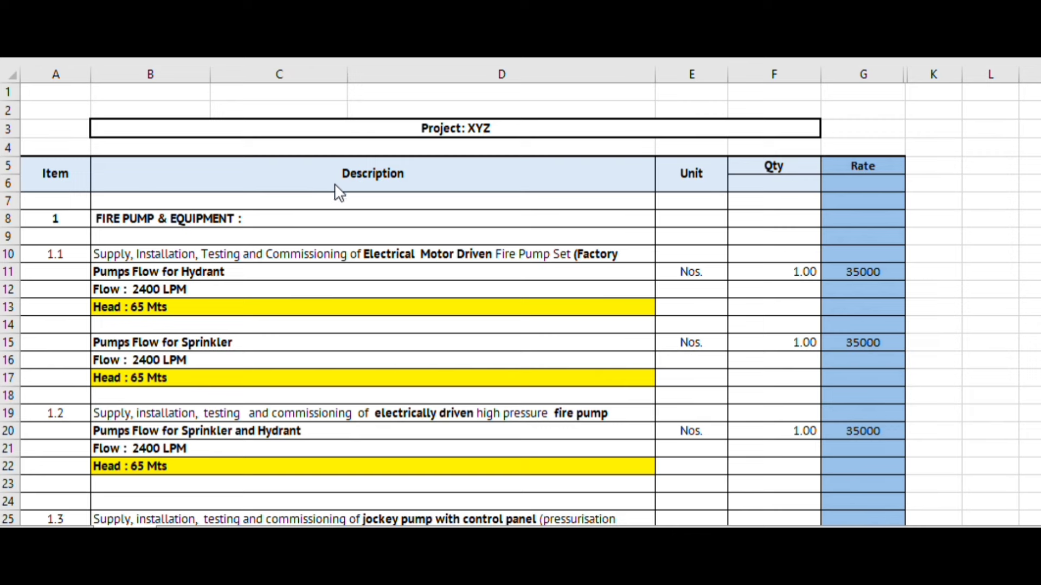
# Step: Review the units, quantities and rates of the fire pumps, jockey pump and pump room accessories, items 1.1 to 1.7
pyautogui.press('Left')
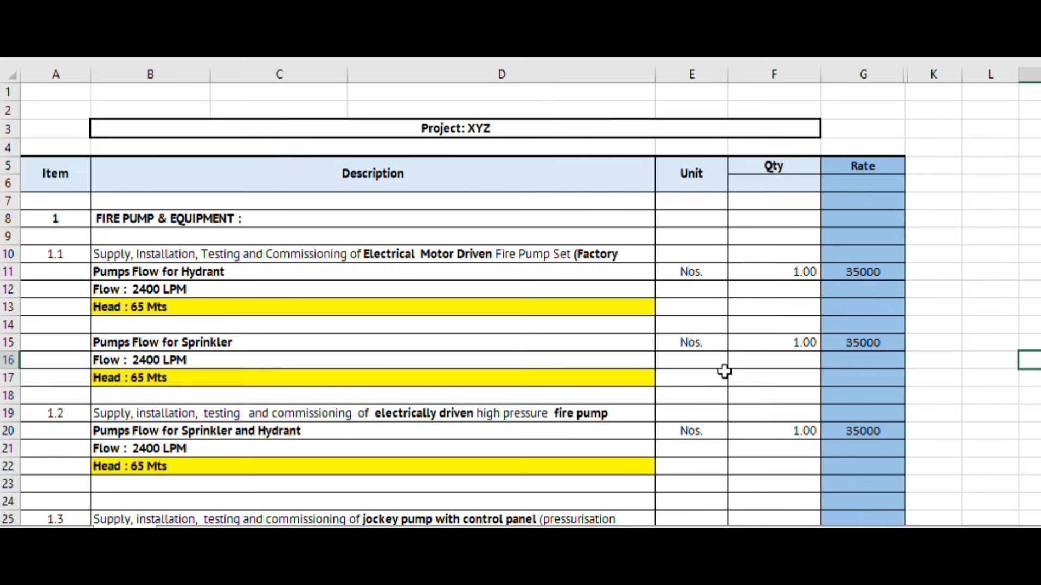
pyautogui.scroll(-1, 197, 422)
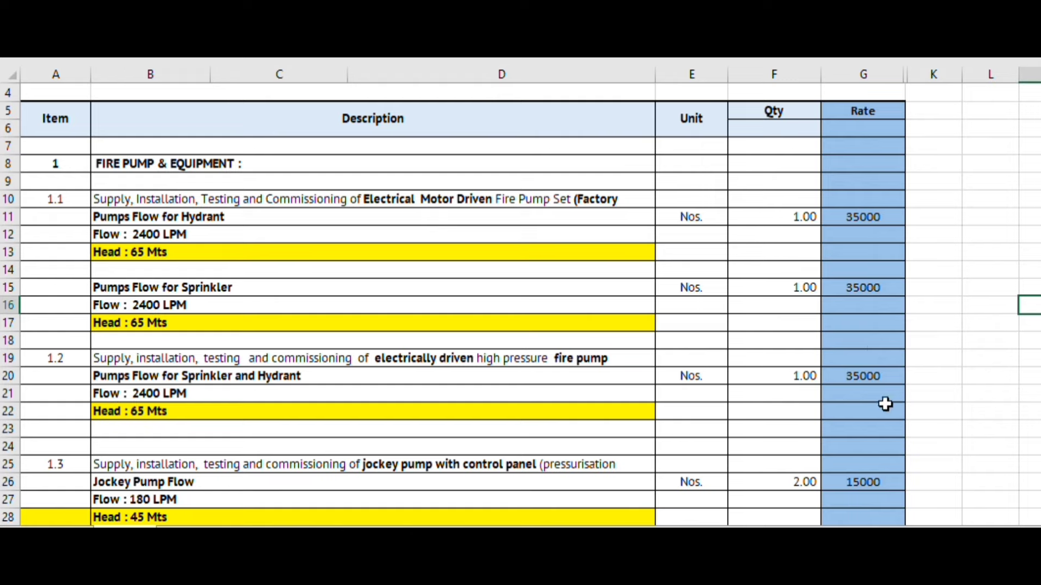
pyautogui.scroll(-1, 128, 377)
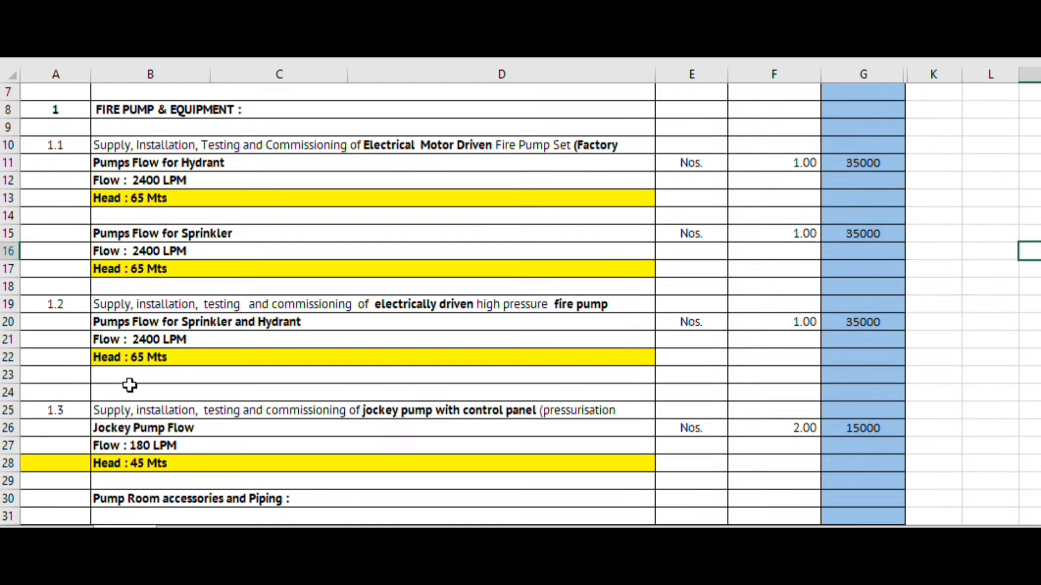
pyautogui.scroll(-1, 129, 385)
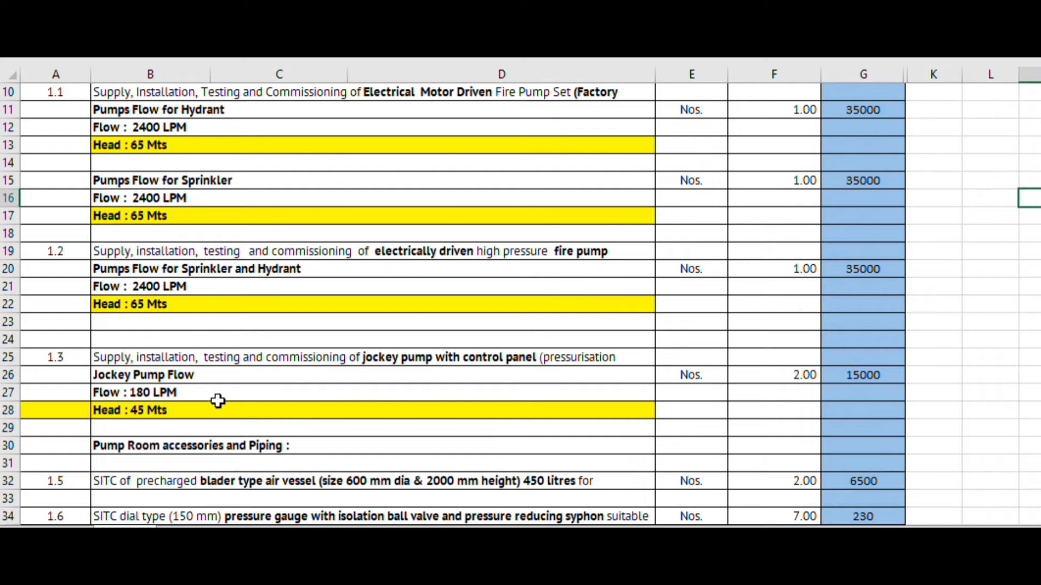
pyautogui.scroll(-1, 217, 409)
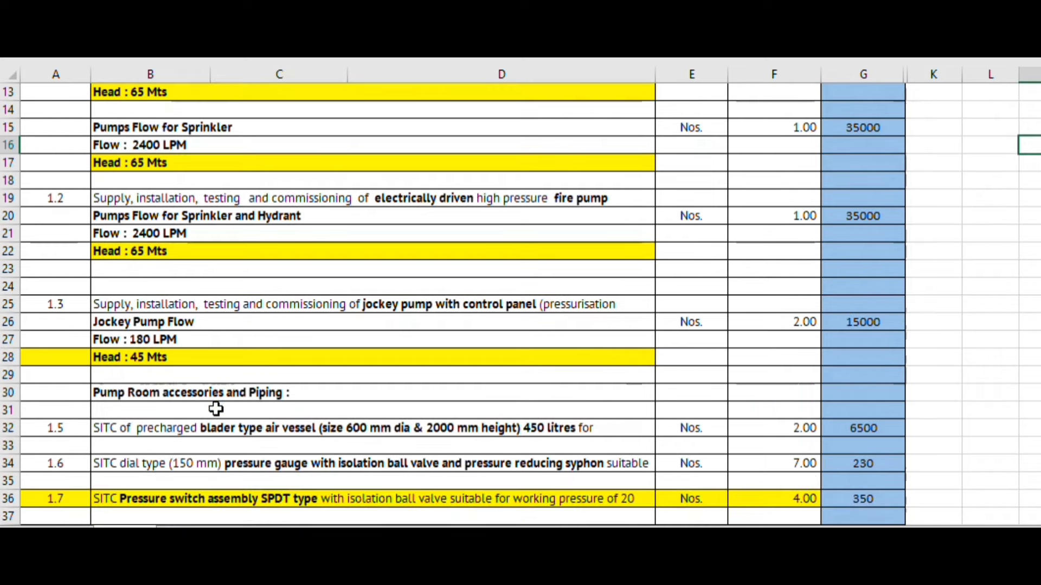
pyautogui.scroll(-1, 216, 409)
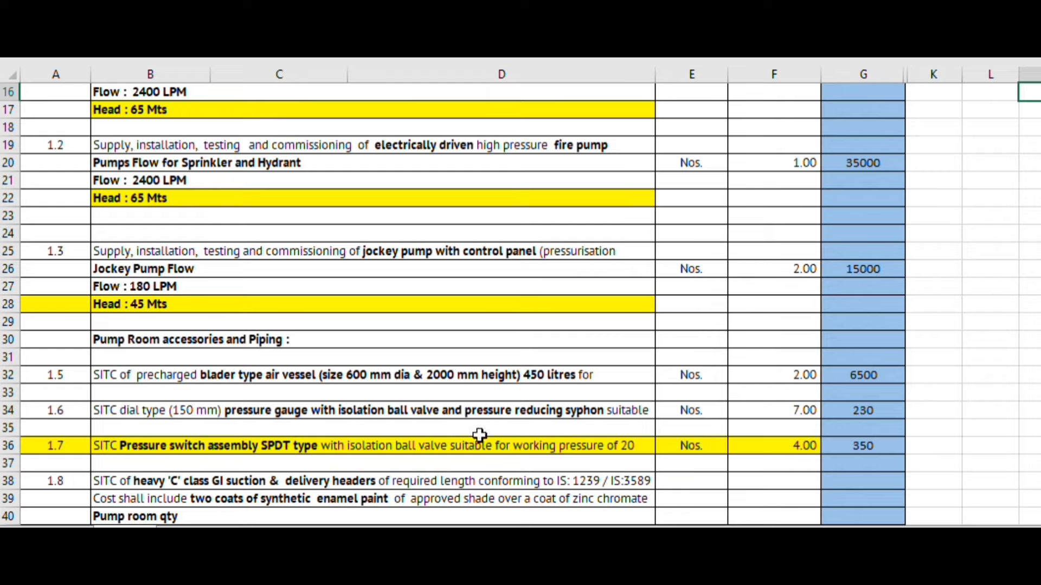
pyautogui.scroll(-2, 335, 403)
pyautogui.scroll(-1, 335, 402)
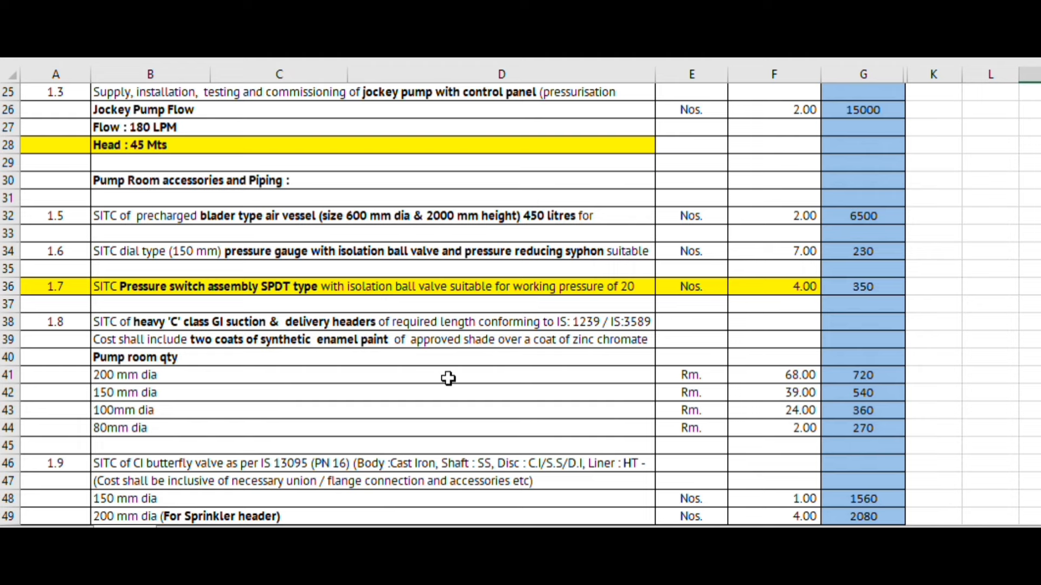
# Step: Examine the pump room pipe sizes under item 1.8 and the butterfly valve entries under item 1.9
pyautogui.scroll(3, 448, 377)
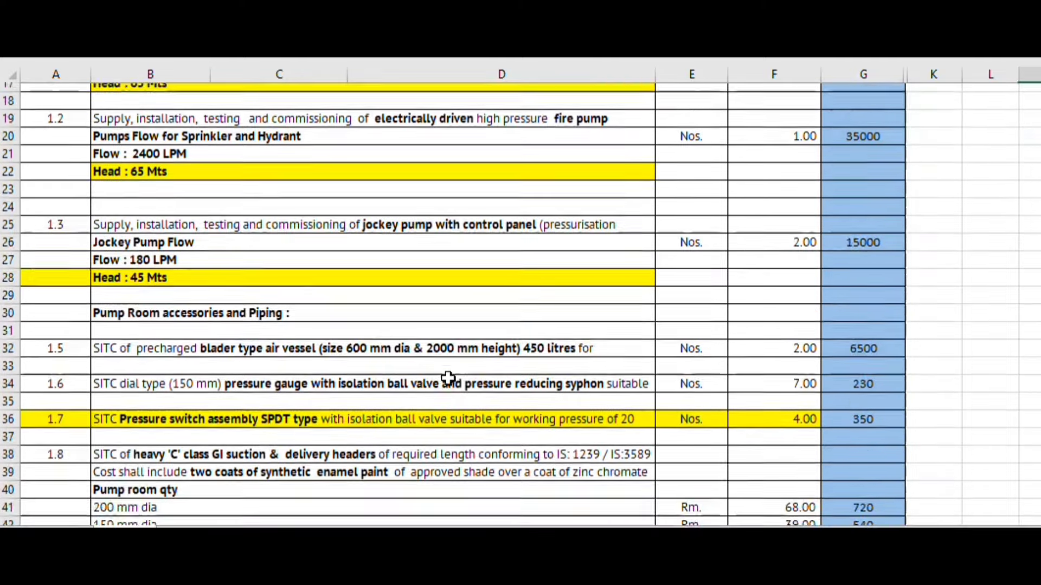
pyautogui.scroll(2, 448, 378)
pyautogui.scroll(-6, 447, 377)
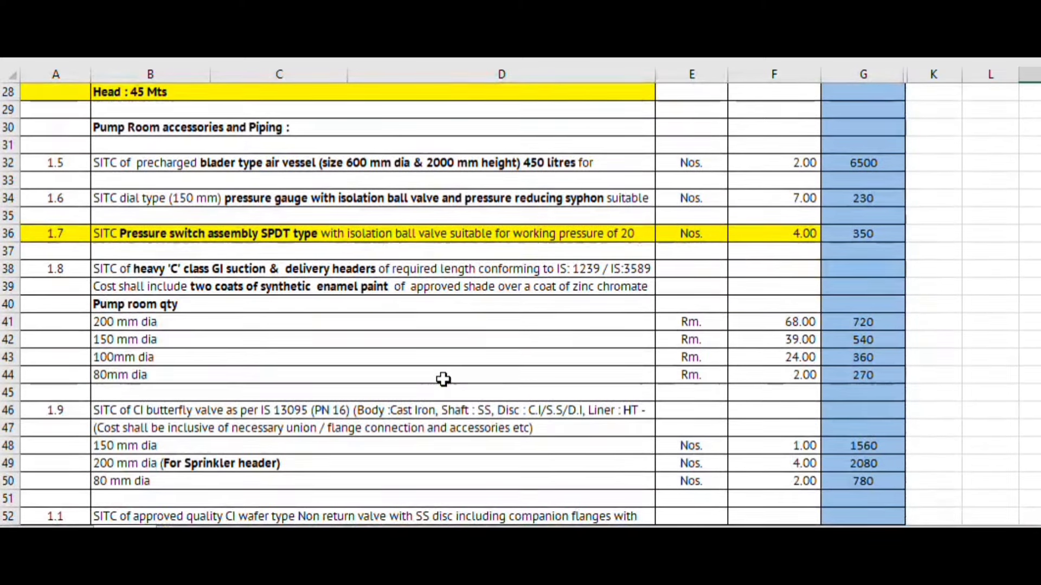
pyautogui.scroll(-1, 409, 388)
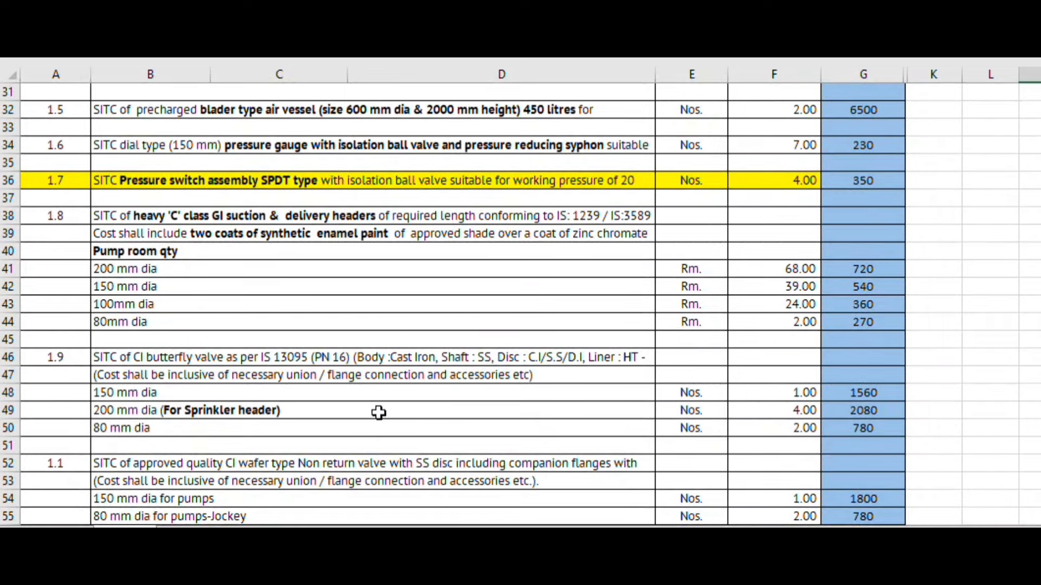
pyautogui.scroll(-1, 374, 415)
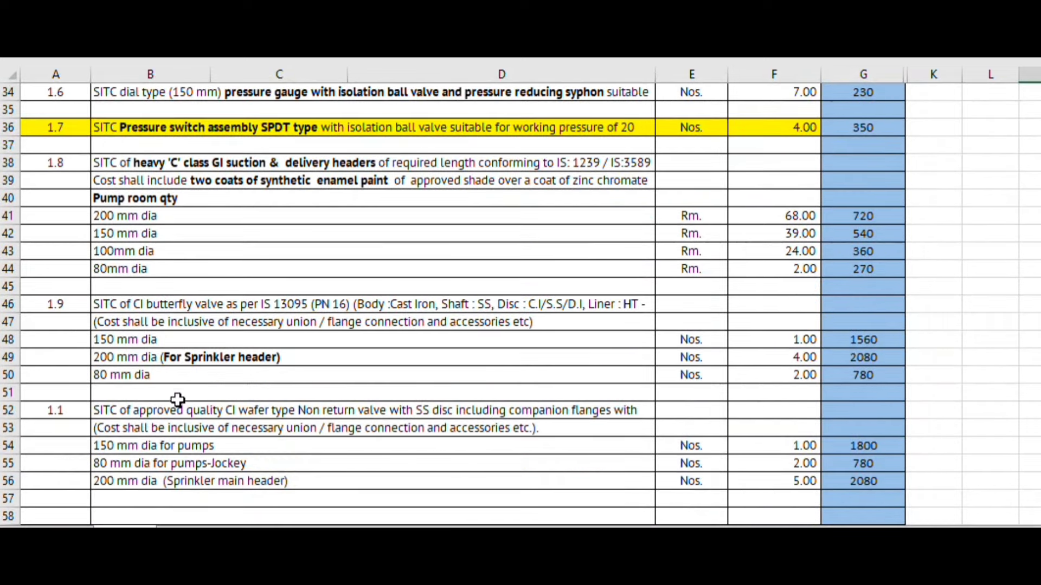
pyautogui.scroll(-2, 179, 410)
pyautogui.scroll(2, 179, 420)
pyautogui.scroll(2, 181, 412)
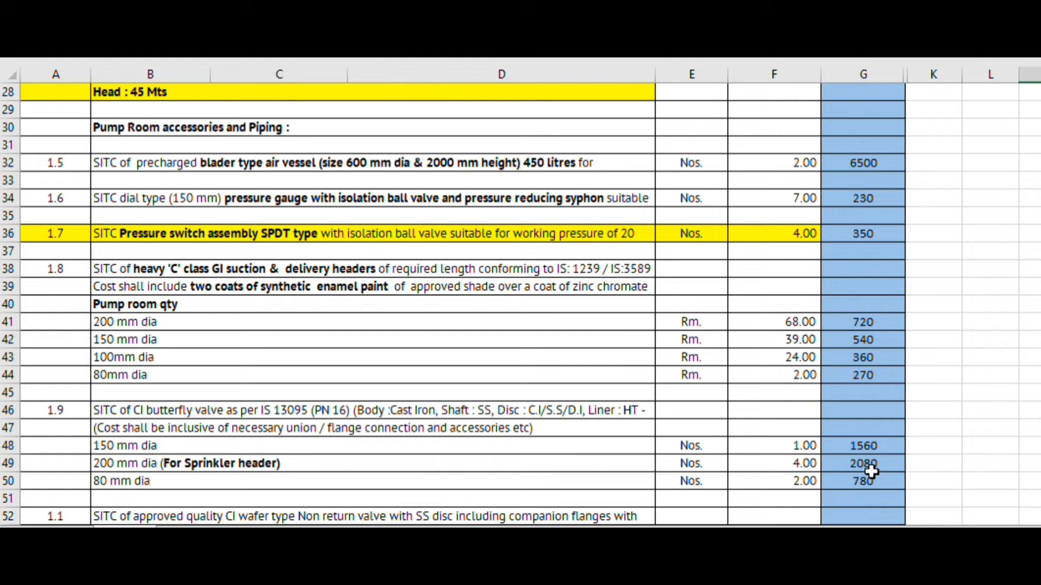
# Step: Compare the rates of the butterfly, non-return and CI body gate valves by diameter, ending at the 150 mm gate valve
pyautogui.scroll(-1, 870, 470)
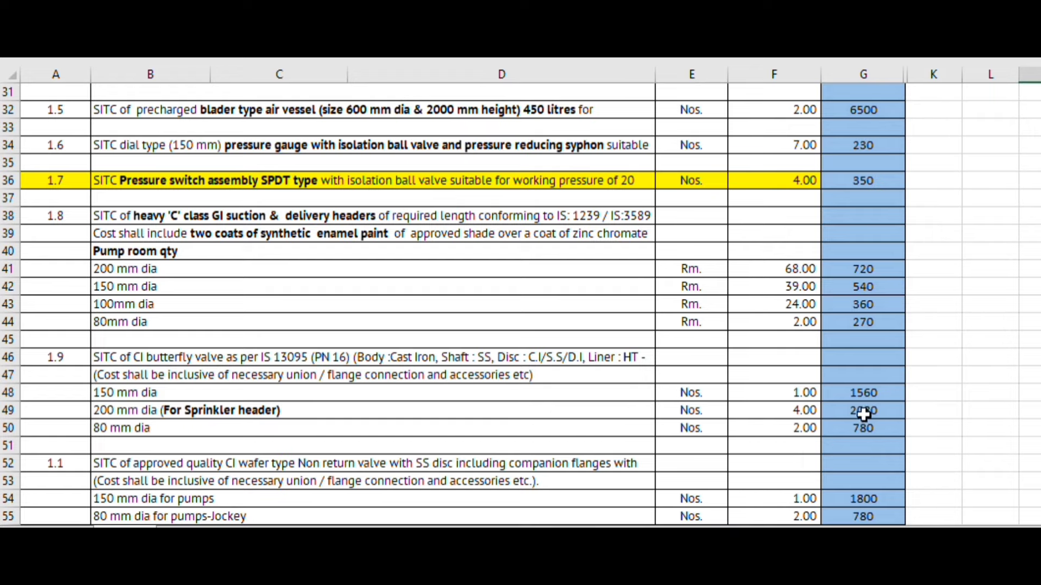
pyautogui.scroll(-1, 293, 453)
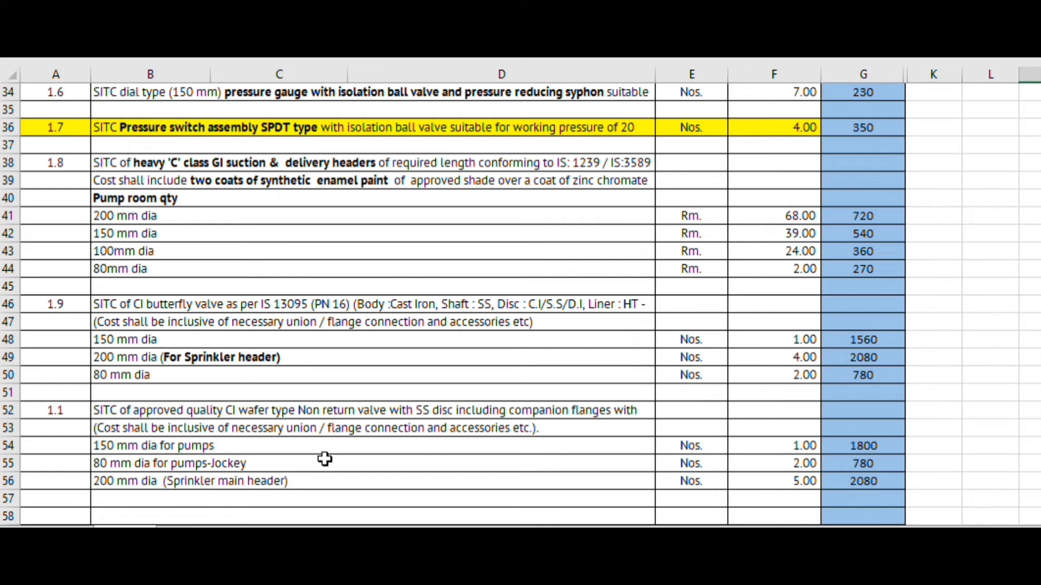
pyautogui.scroll(-2, 324, 459)
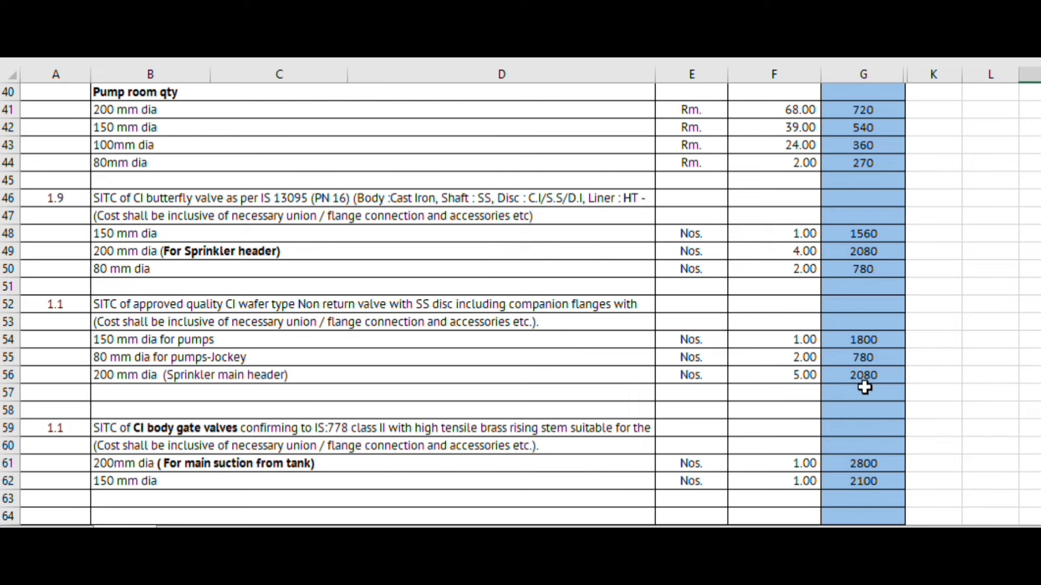
pyautogui.click(482, 389)
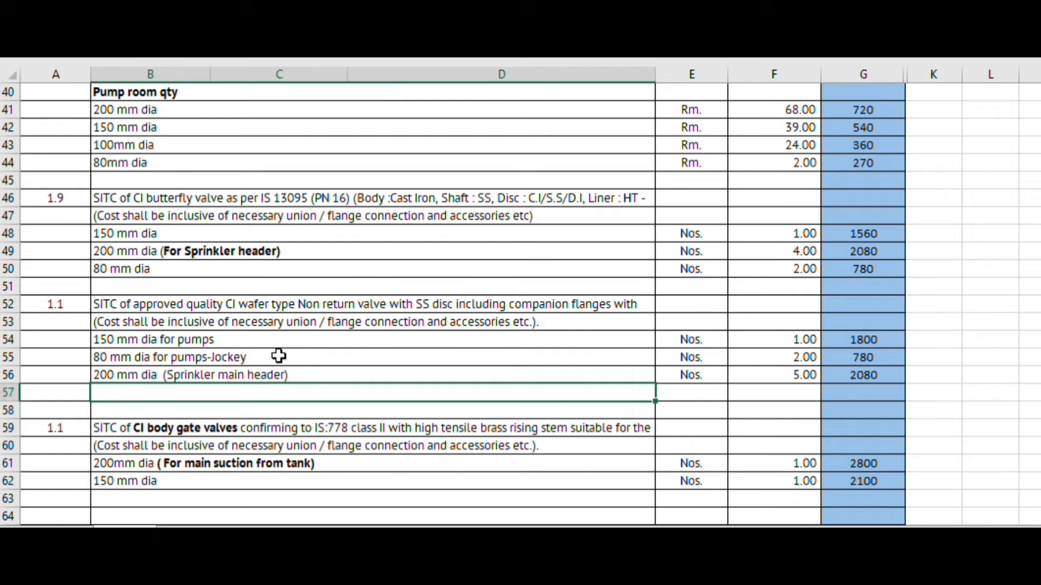
pyautogui.scroll(-1, 279, 356)
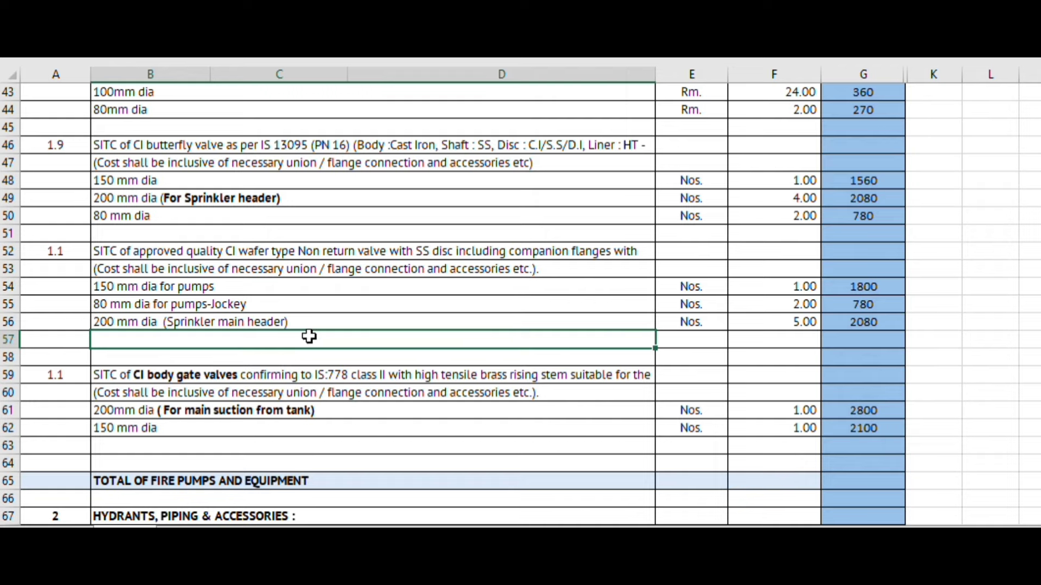
pyautogui.scroll(-1, 309, 337)
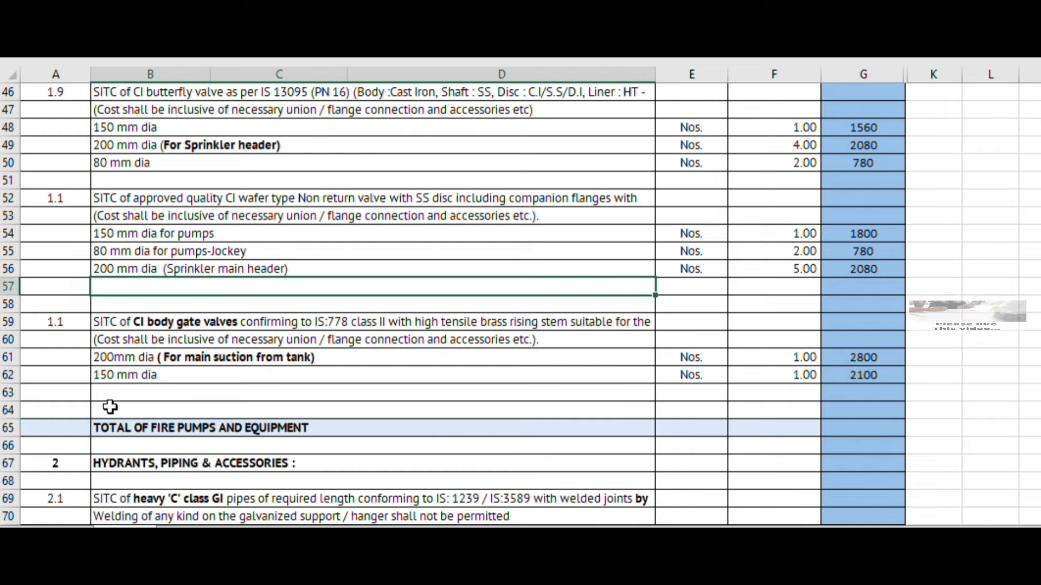
pyautogui.click(175, 374)
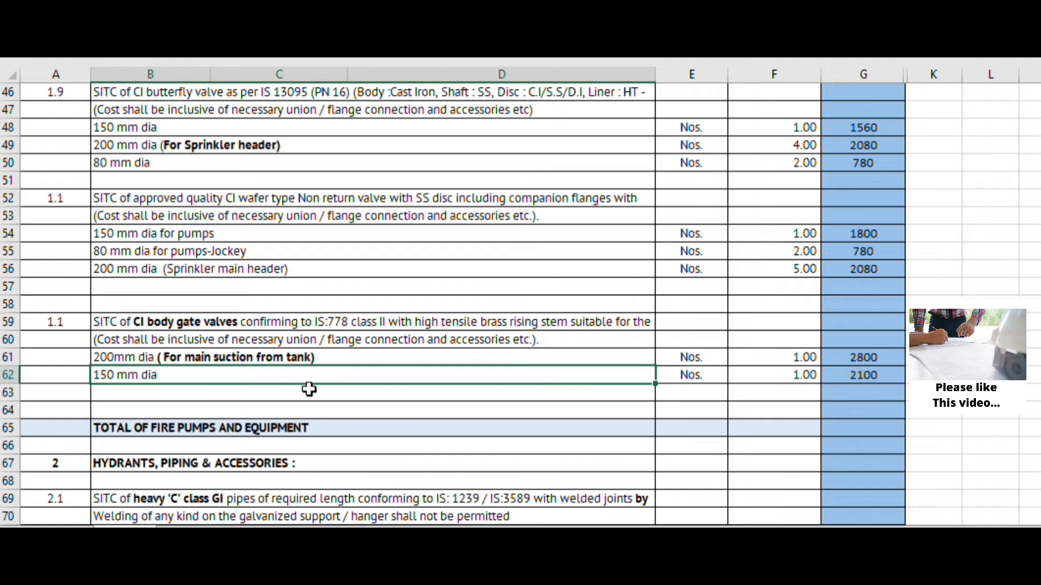
# Step: Examine the 80 mm and 150 mm GI pipe quantities and rates under Hydrants, Piping & Accessories item 2.1
pyautogui.scroll(-1, 309, 389)
pyautogui.scroll(-2, 277, 417)
pyautogui.scroll(-1, 273, 420)
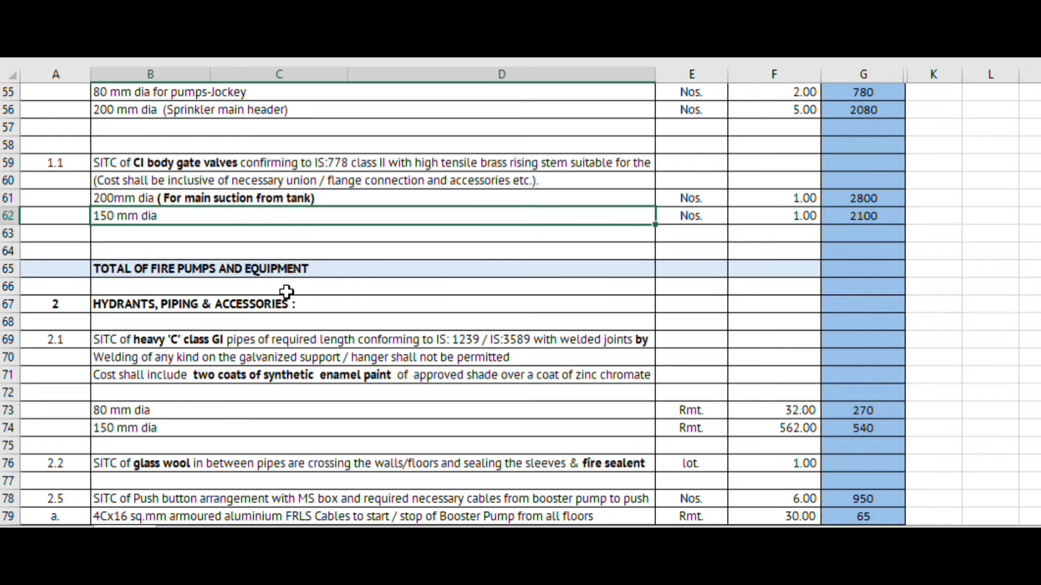
pyautogui.scroll(-2, 286, 295)
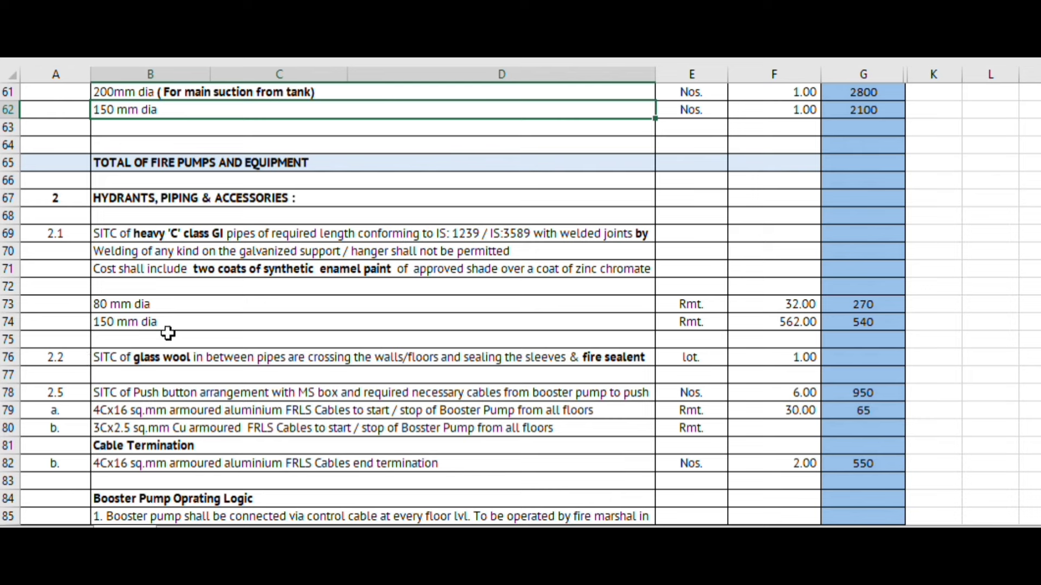
pyautogui.click(163, 299)
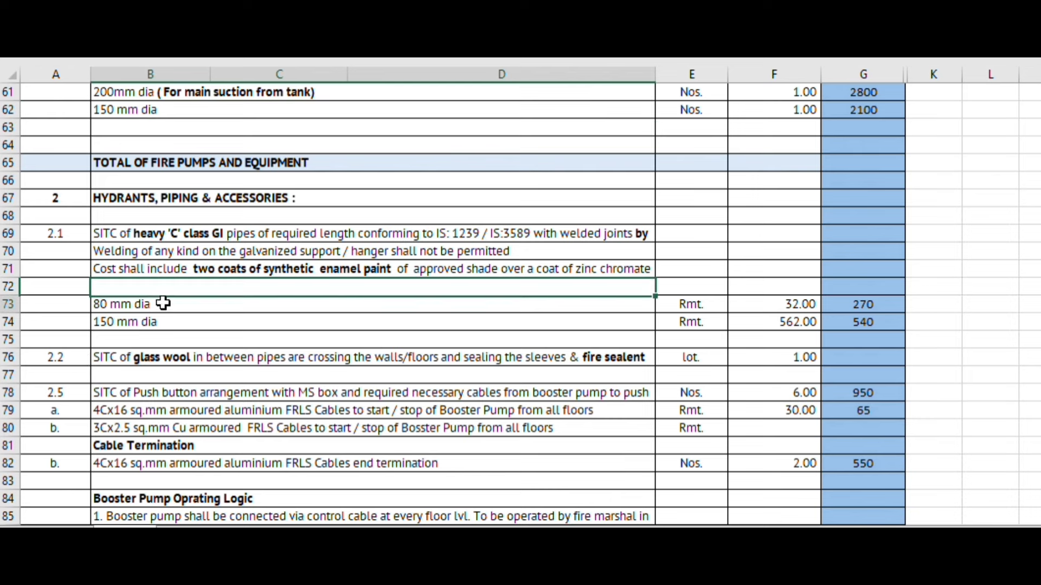
pyautogui.click(880, 301)
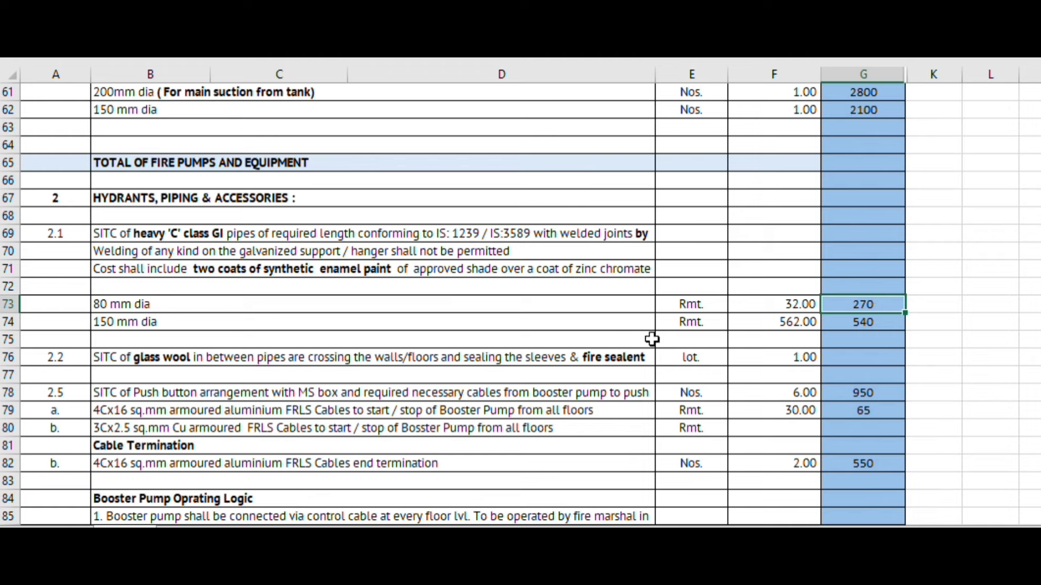
pyautogui.click(131, 325)
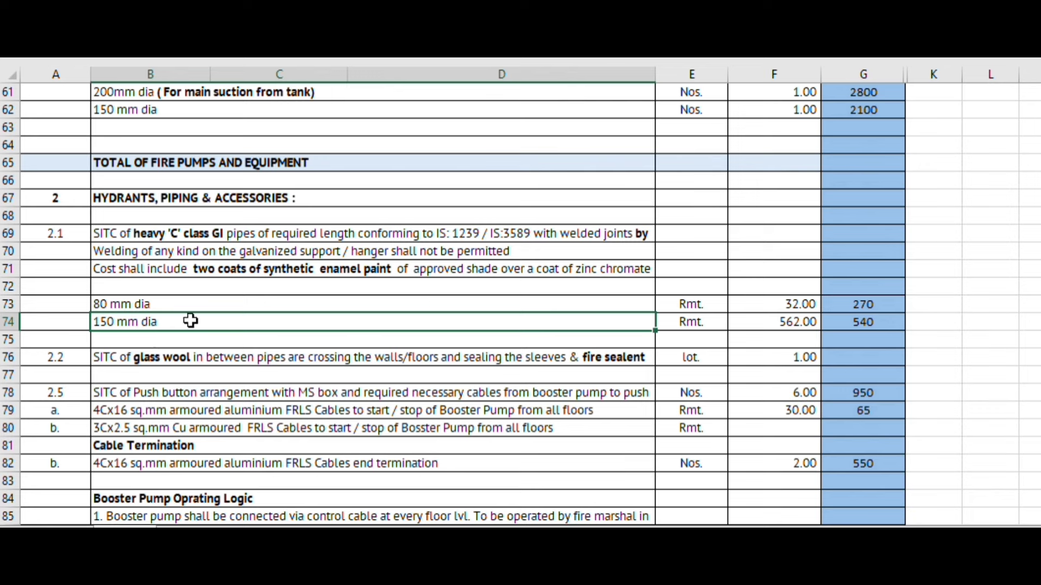
pyautogui.click(61, 307)
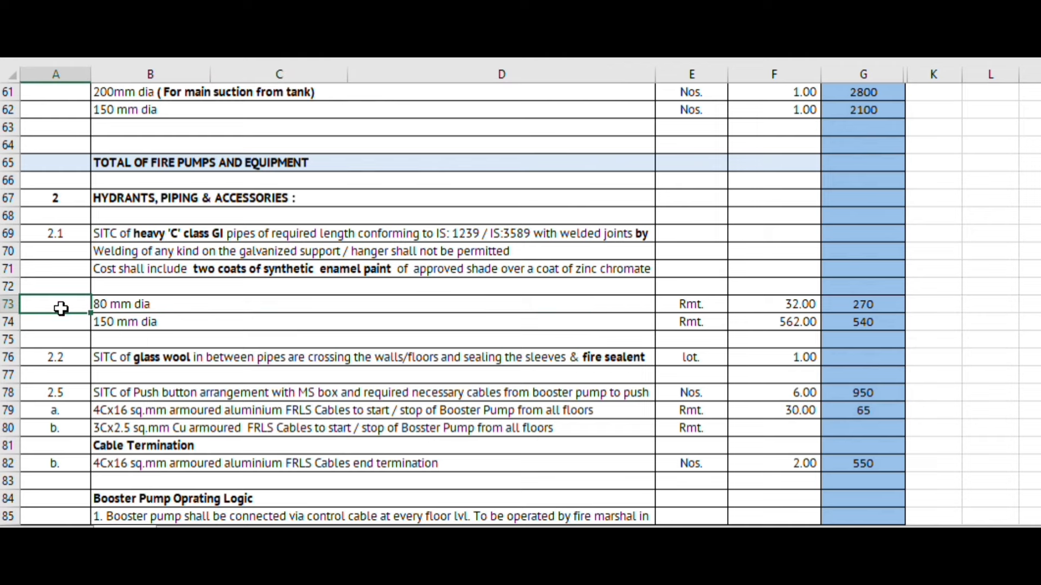
pyautogui.click(179, 297)
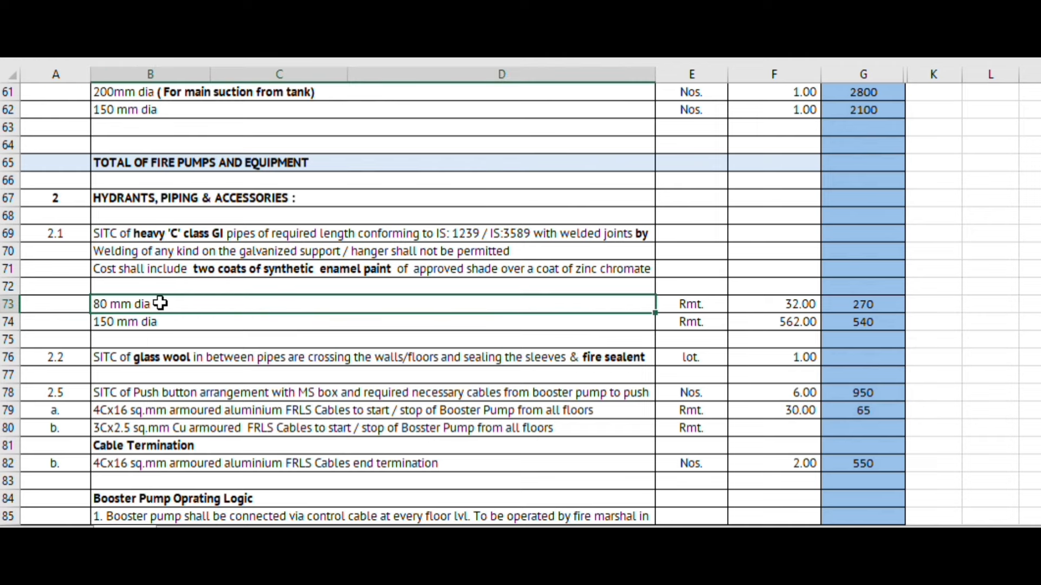
pyautogui.click(138, 286)
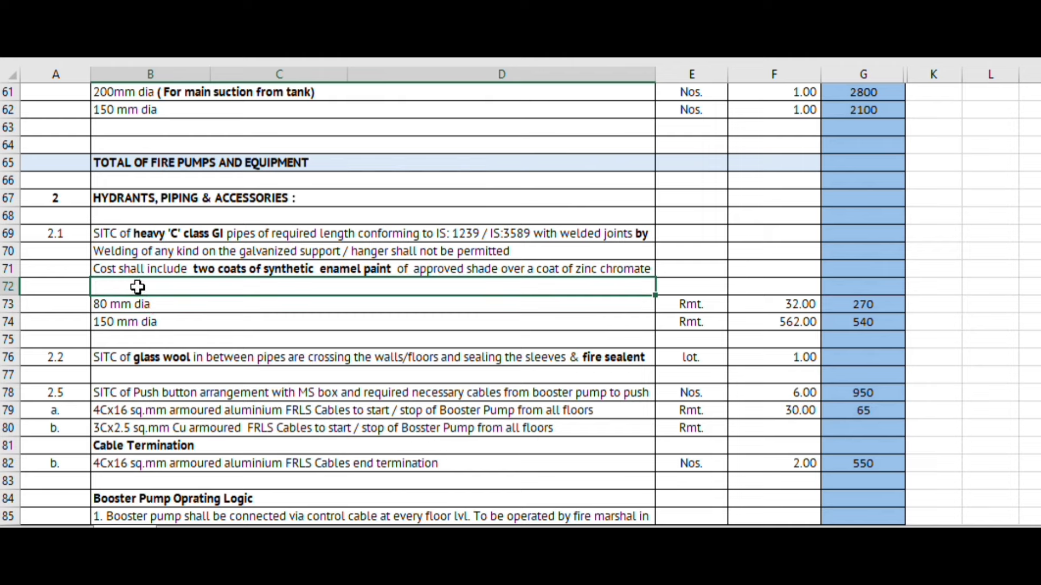
pyautogui.click(162, 299)
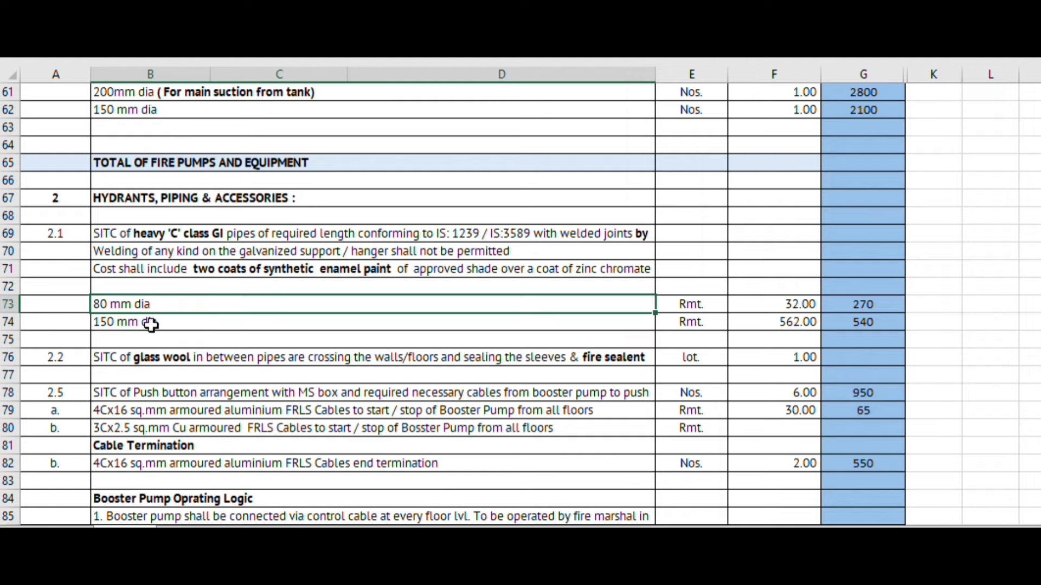
# Step: Review the glass wool, push button, FRLS cable and cable termination rates, plus the booster pump operating logic in section 2
pyautogui.scroll(-2, 160, 331)
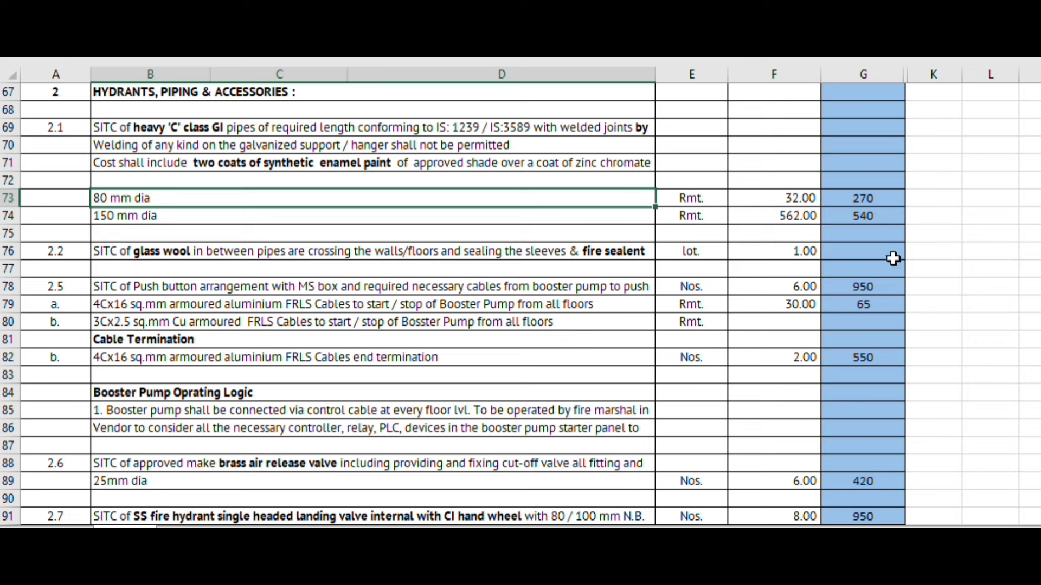
pyautogui.scroll(-1, 326, 302)
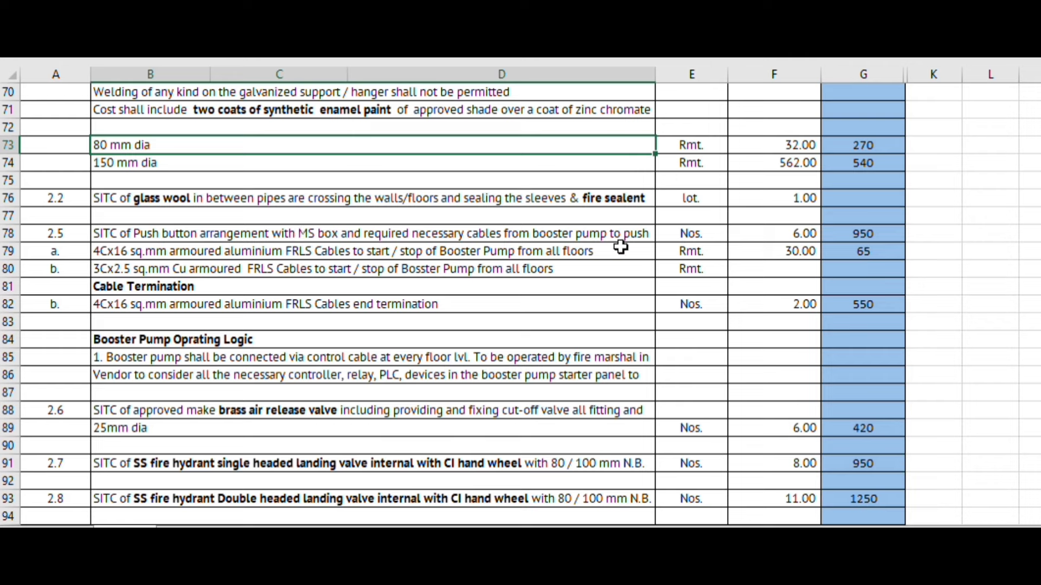
pyautogui.click(882, 234)
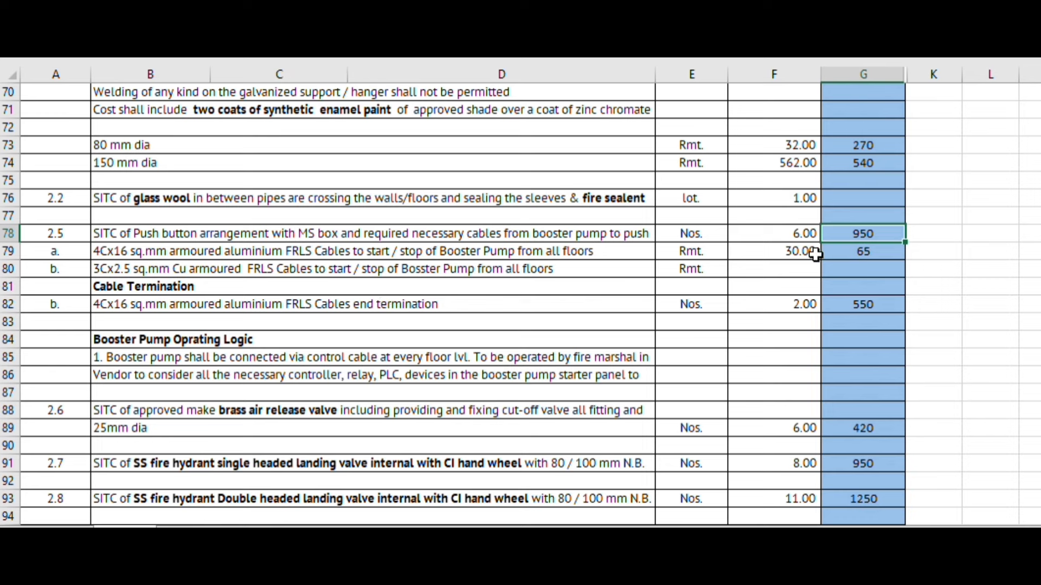
pyautogui.press('Return')
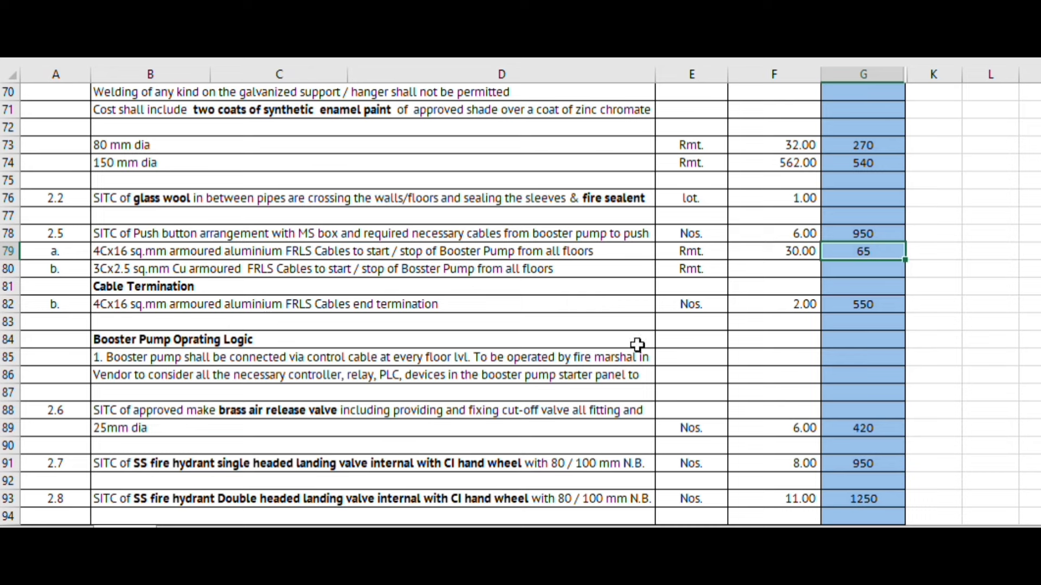
pyautogui.click(883, 305)
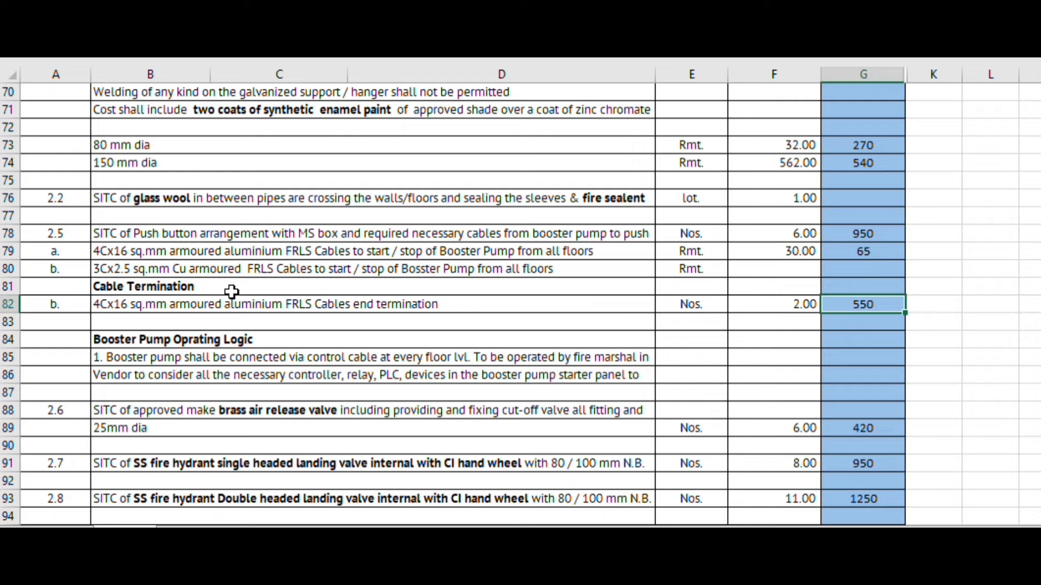
pyautogui.scroll(-2, 147, 327)
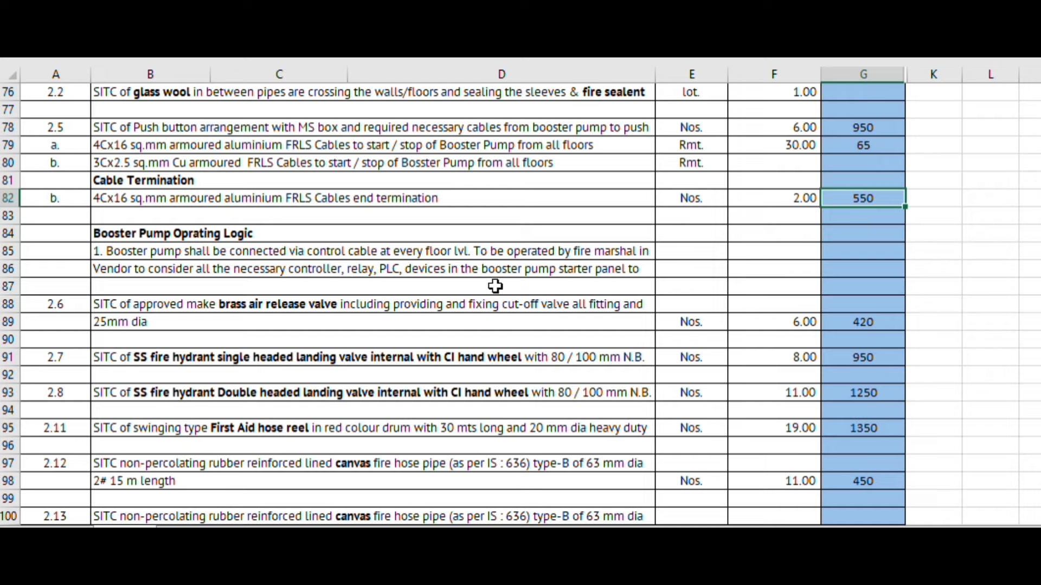
pyautogui.scroll(-1, 238, 311)
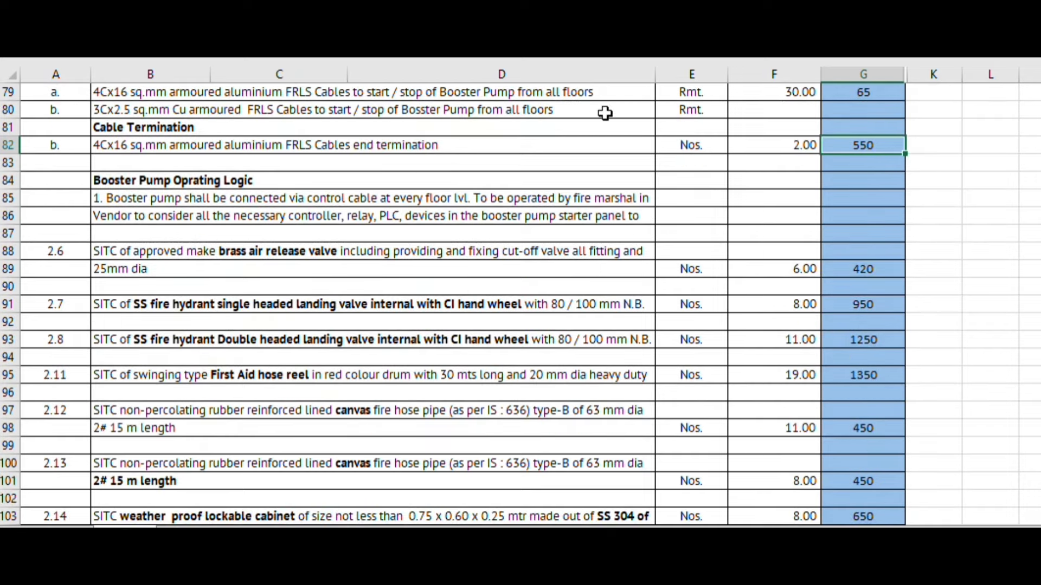
# Step: Widen the description column D so that more of each item's text is readable
pyautogui.moveTo(654, 79); pyautogui.dragTo(689, 83)
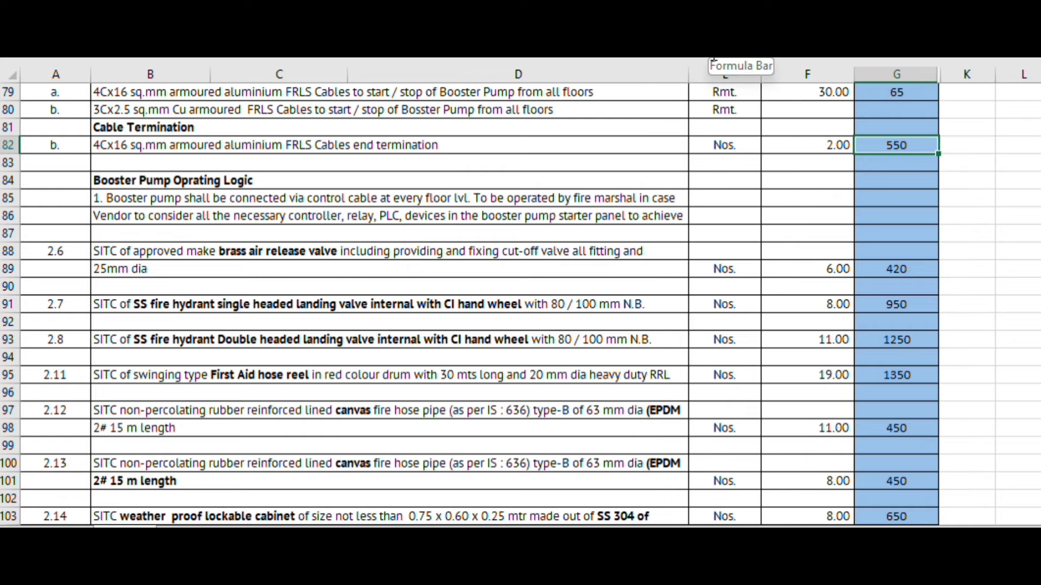
pyautogui.moveTo(687, 74); pyautogui.dragTo(777, 74)
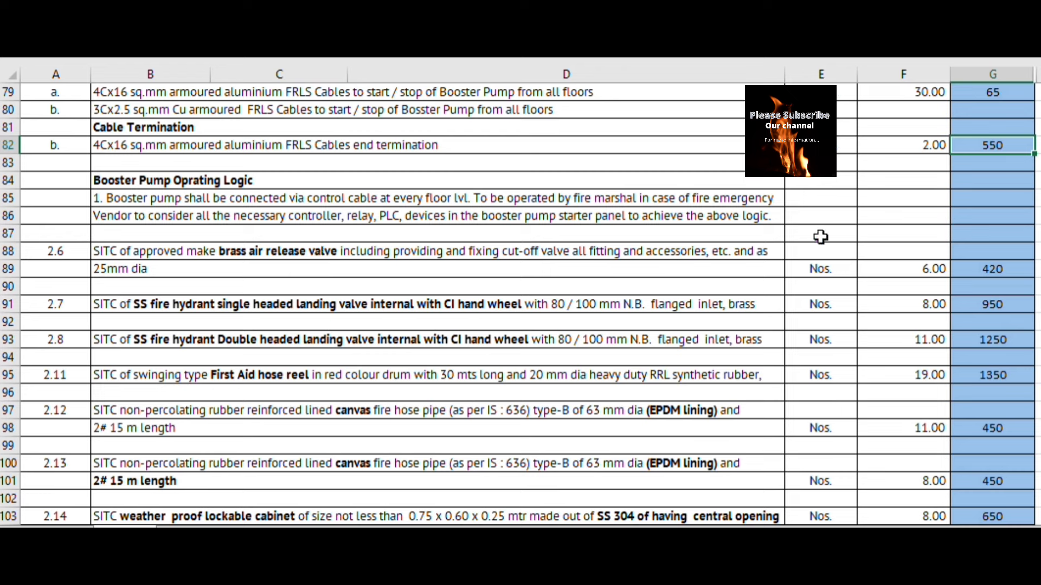
# Step: Review the unit, quantity and rate of the brass air release valve, and the landing valve rates under items 2.7 and 2.8
pyautogui.click(1018, 268)
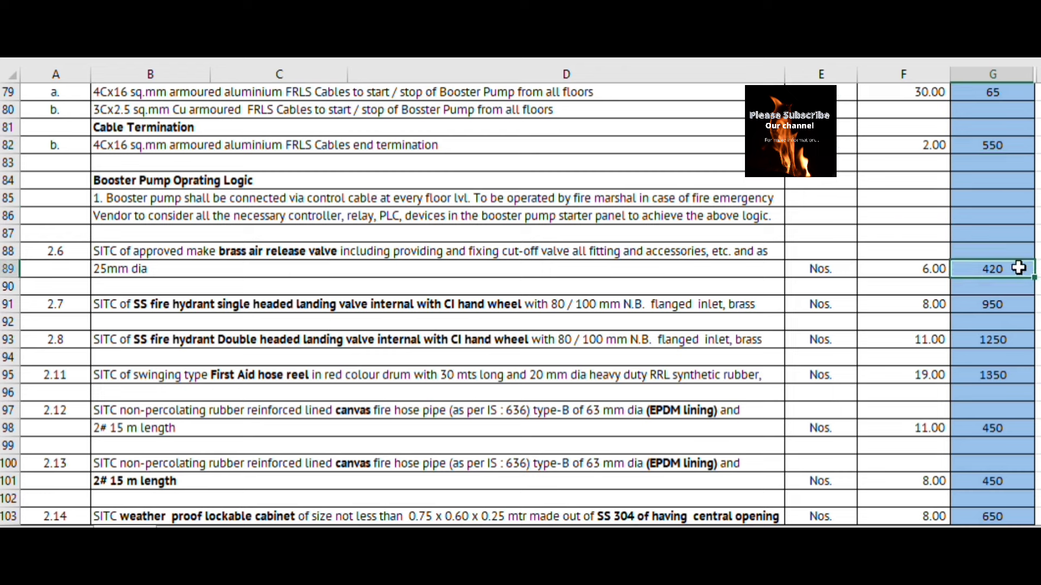
pyautogui.click(831, 269)
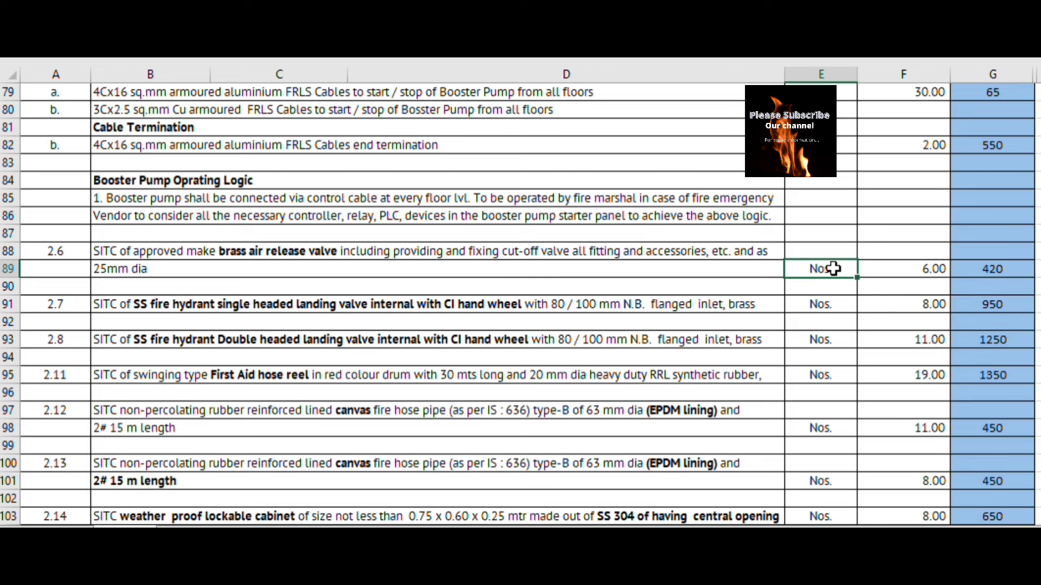
pyautogui.click(918, 272)
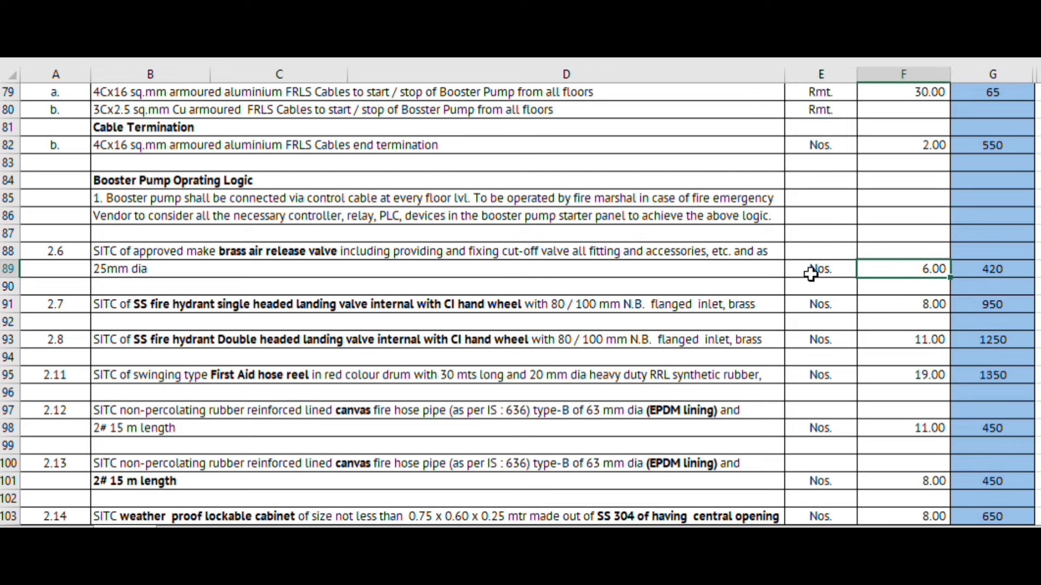
pyautogui.click(1018, 268)
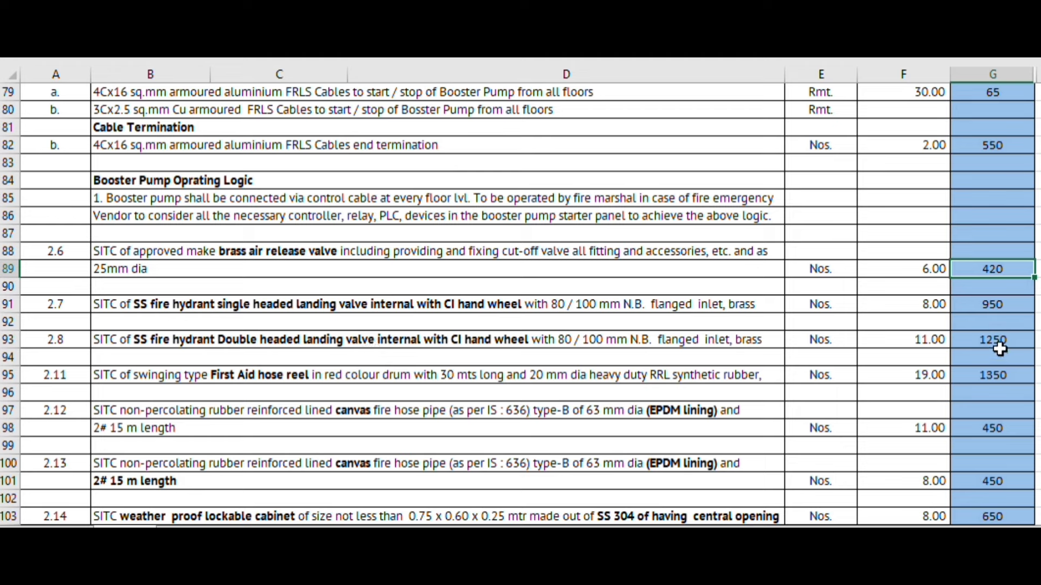
pyautogui.press('Return')
pyautogui.press('Return')
pyautogui.press('Return')
pyautogui.press('Return')
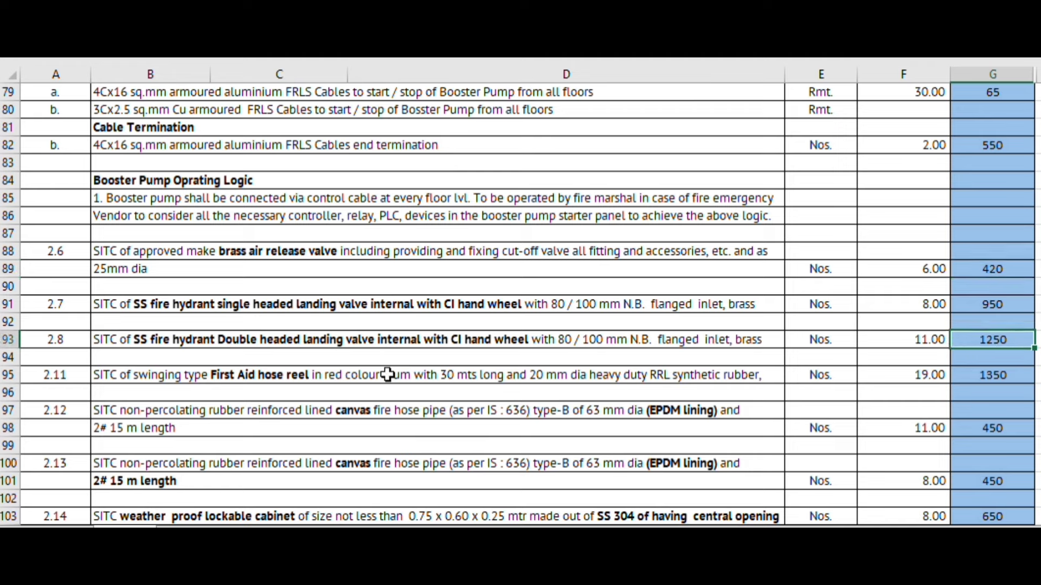
# Step: Review the units, quantities and rates of the First Aid hose reel and the canvas fire hose pipes, items 2.11 to 2.13
pyautogui.scroll(-2, 387, 375)
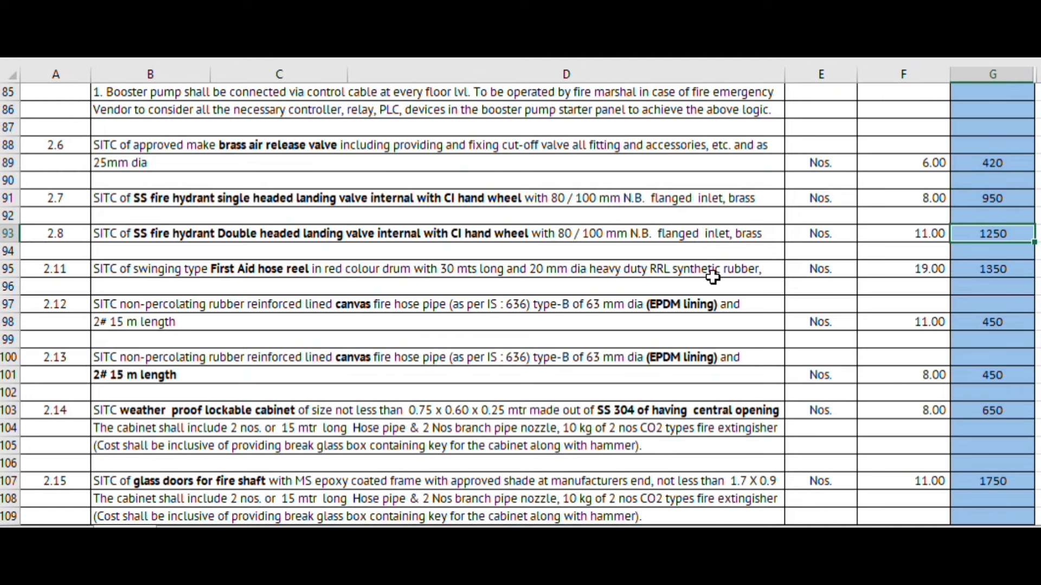
pyautogui.click(974, 270)
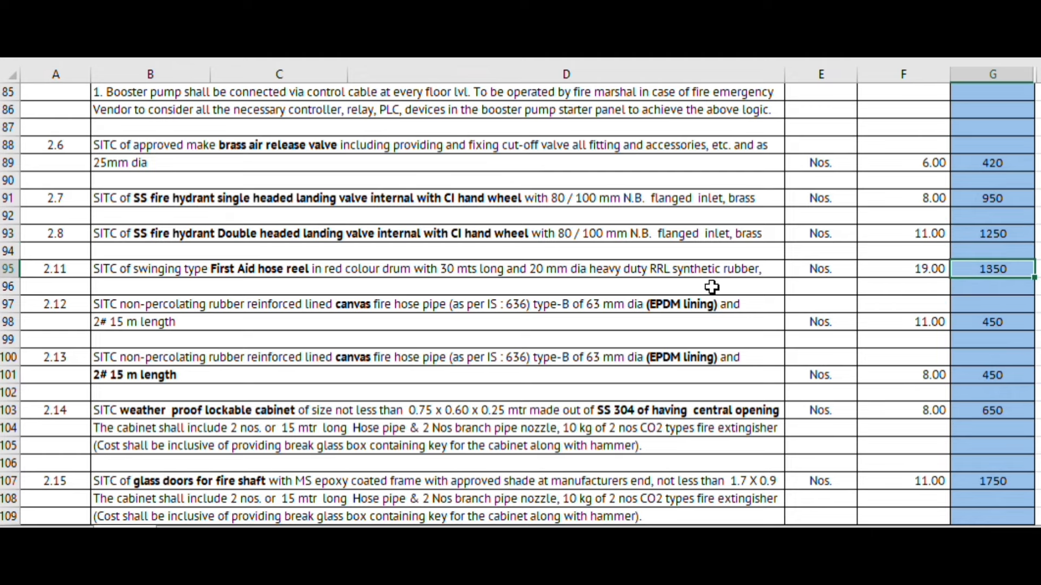
pyautogui.click(814, 263)
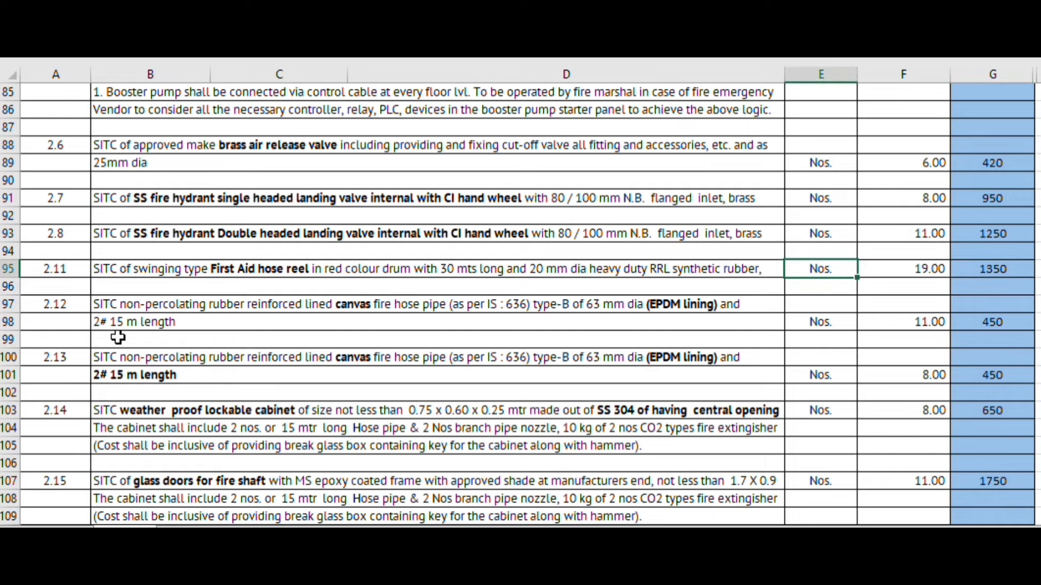
pyautogui.scroll(-1, 115, 334)
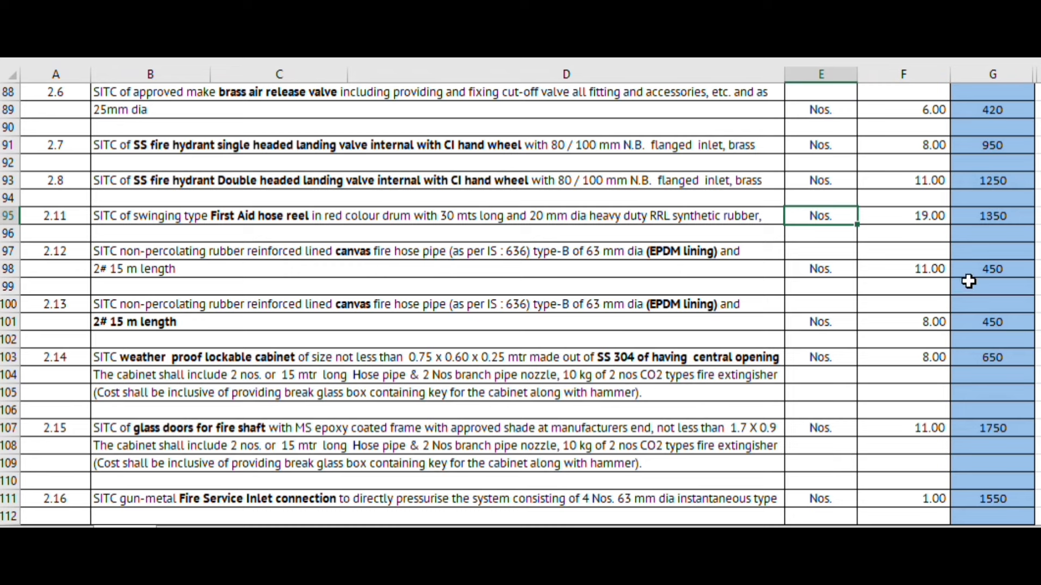
pyautogui.click(995, 270)
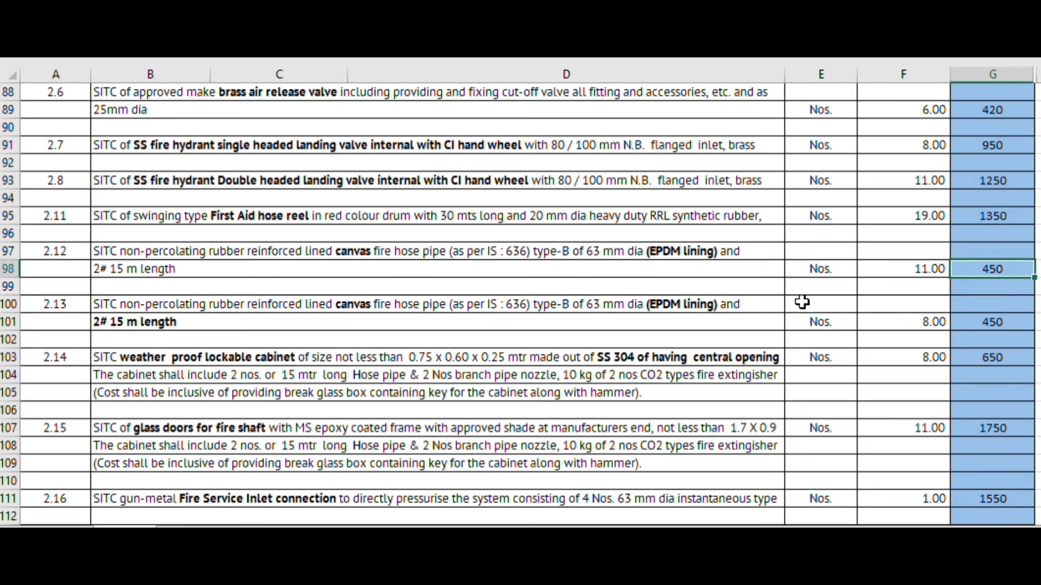
pyautogui.click(797, 274)
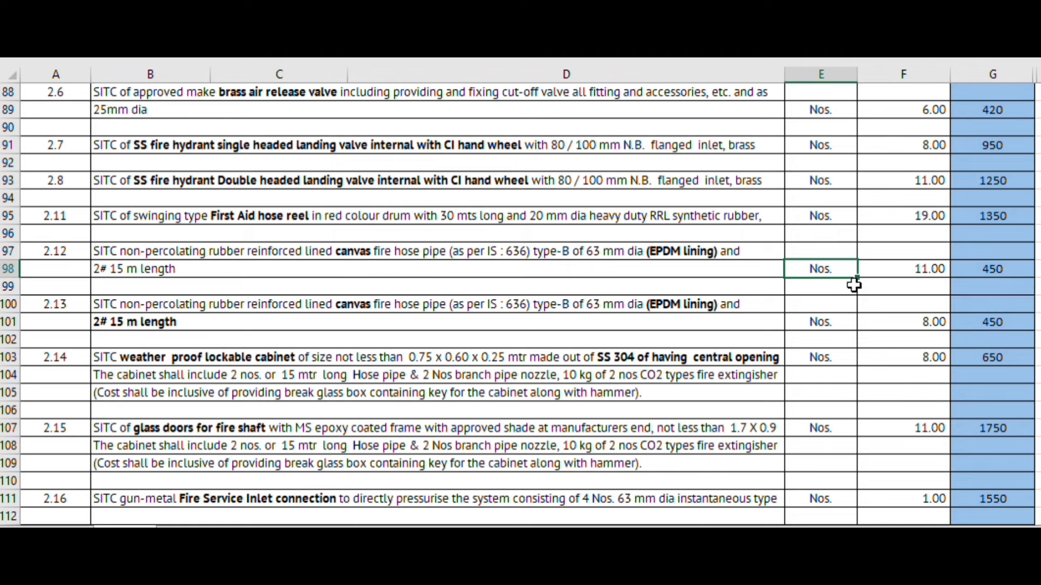
pyautogui.click(891, 266)
pyautogui.click(905, 322)
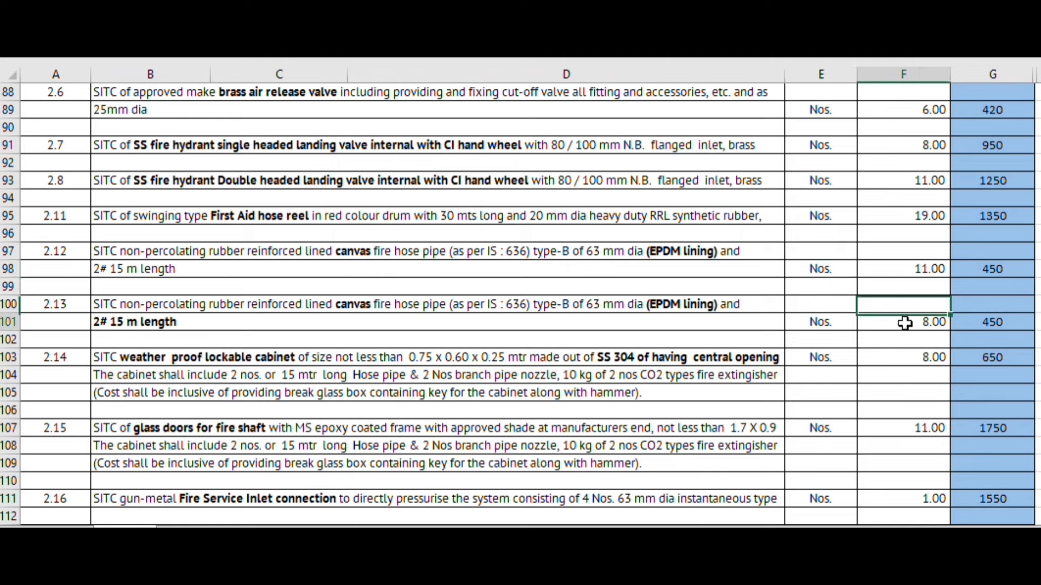
# Step: Examine the lockable cabinet, fire shaft glass doors, fire service inlet and 2 way siamese connection entries, items 2.14 to 2.17
pyautogui.scroll(-2, 279, 395)
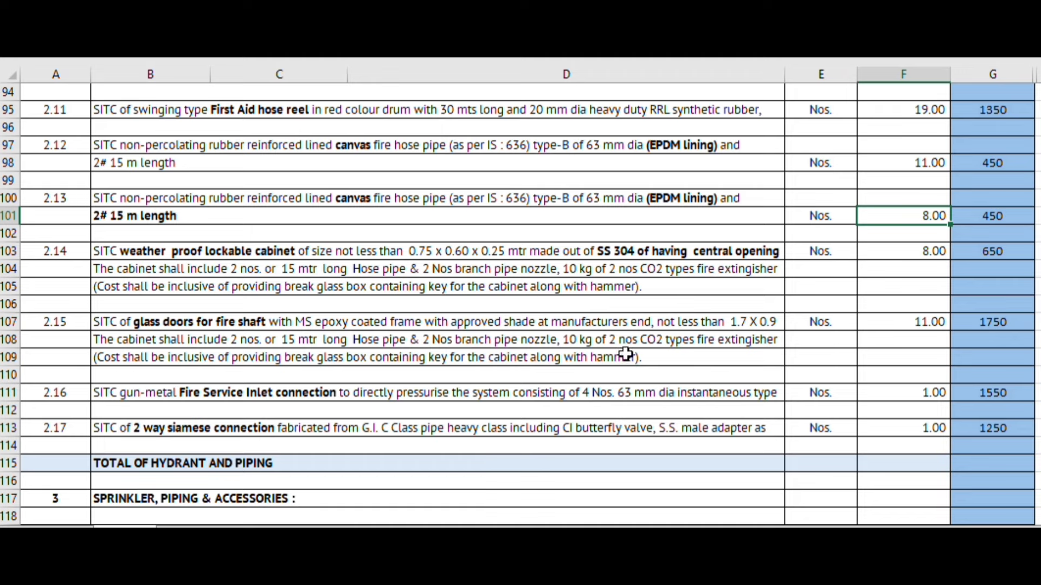
pyautogui.scroll(-2, 626, 355)
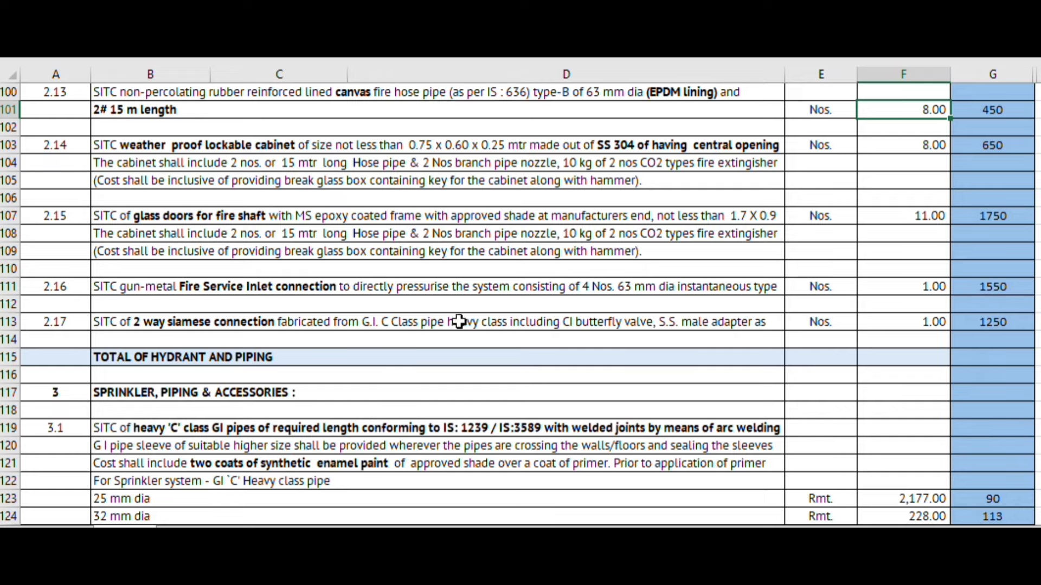
pyautogui.scroll(-3, 459, 322)
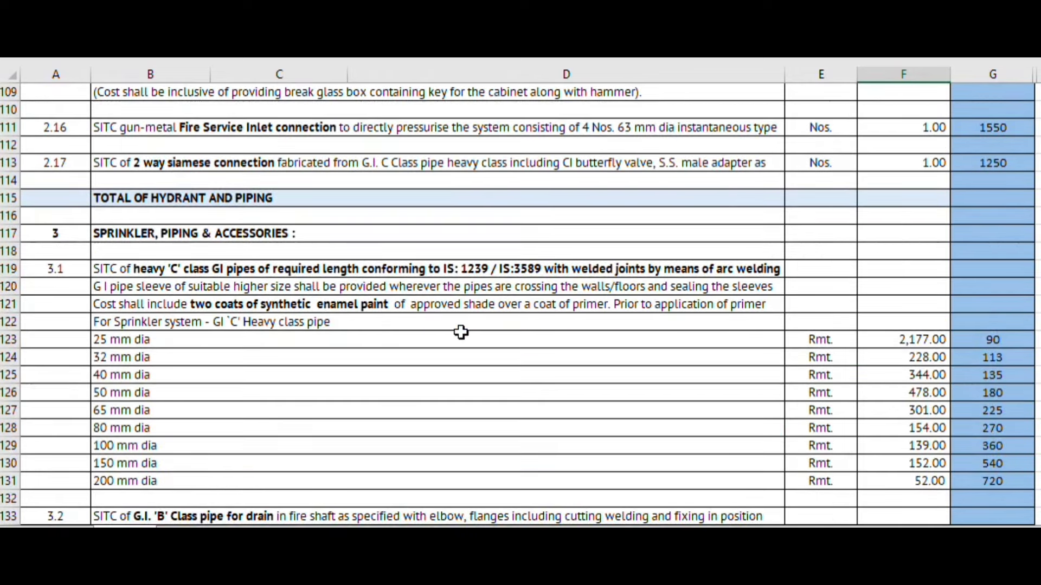
# Step: Highlight the section 3 heading "SPRINKLER, PIPING & ACCESSORIES" with the same blue fill as the rate column
pyautogui.scroll(-1, 461, 332)
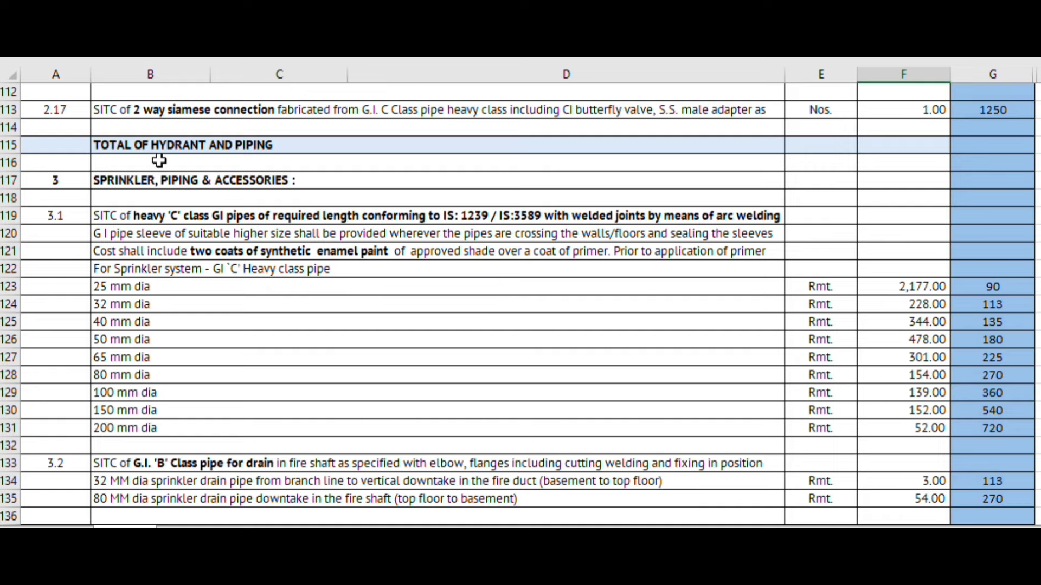
pyautogui.scroll(-1, 275, 222)
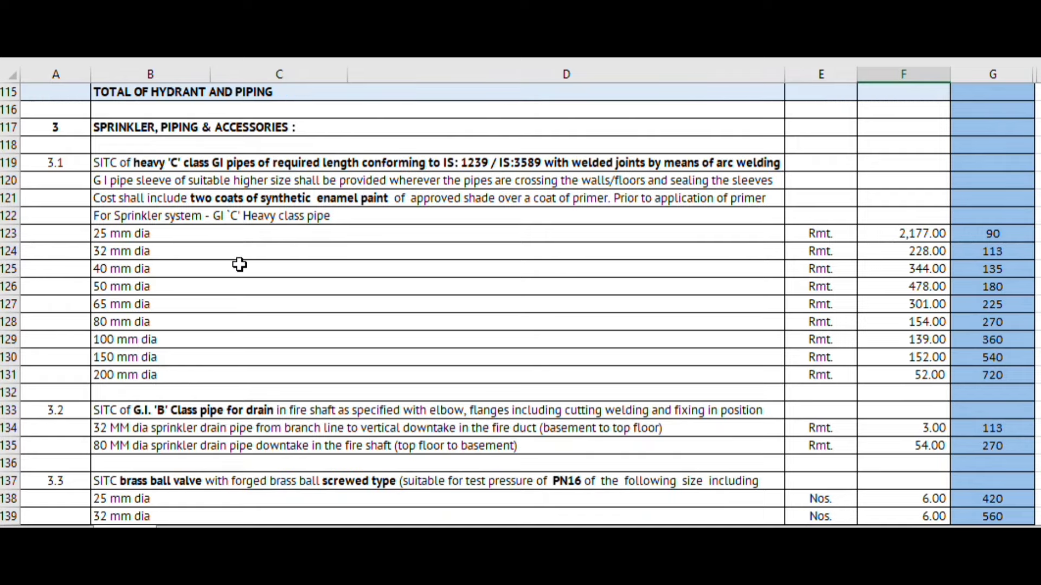
pyautogui.scroll(-1, 240, 264)
pyautogui.scroll(1, 240, 264)
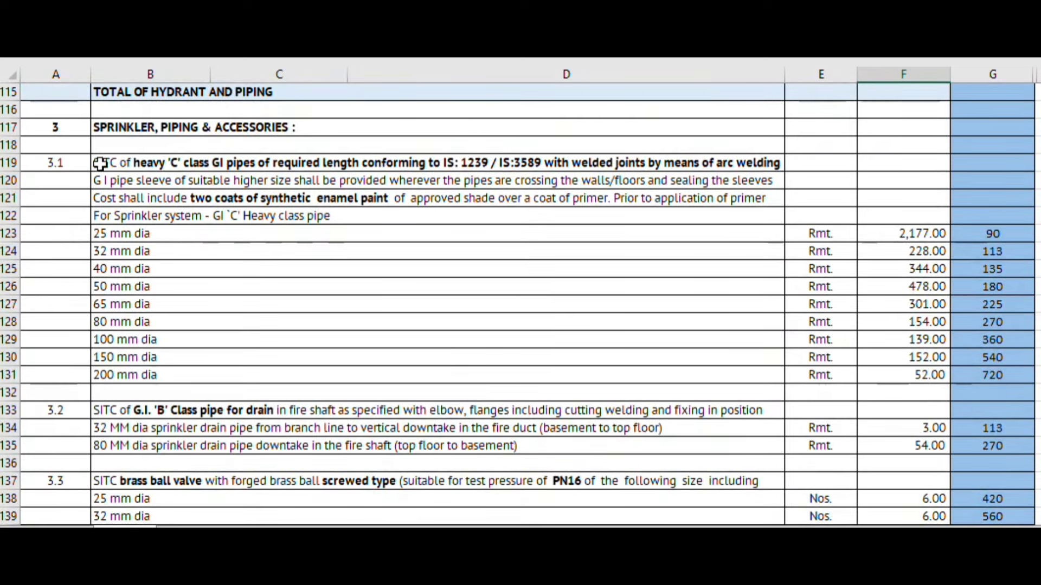
pyautogui.click(115, 130)
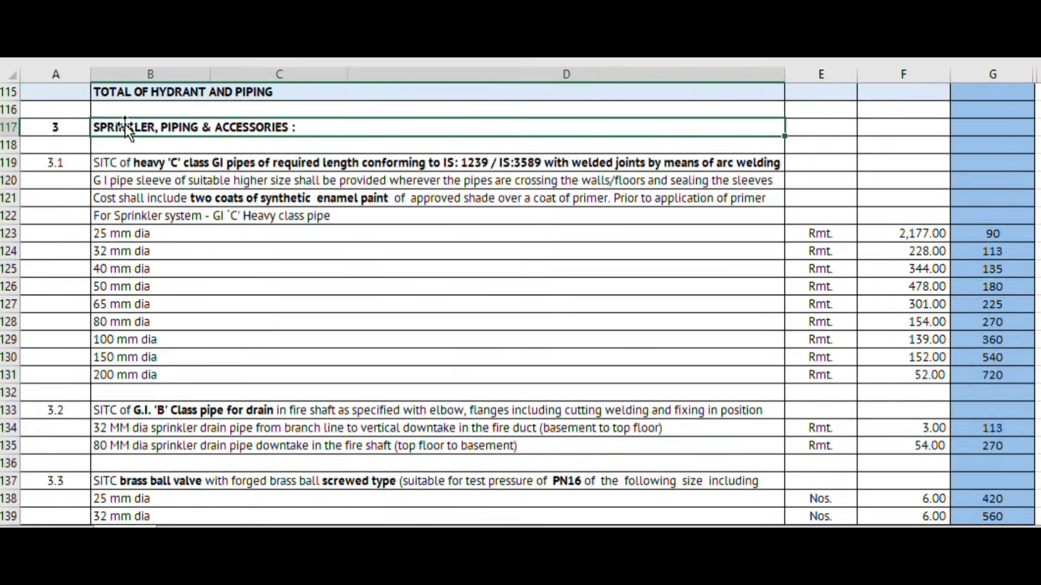
pyautogui.press('F4')
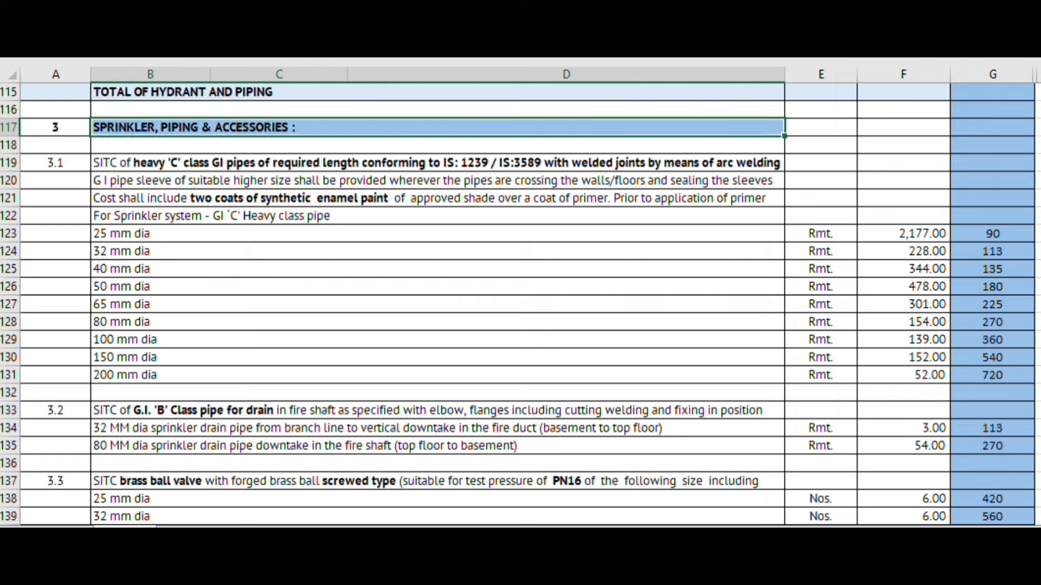
# Step: Compare the rates of the 25, 32 and 40 mm heavy 'C' class GI sprinkler pipes under item 3.1
pyautogui.click(203, 275)
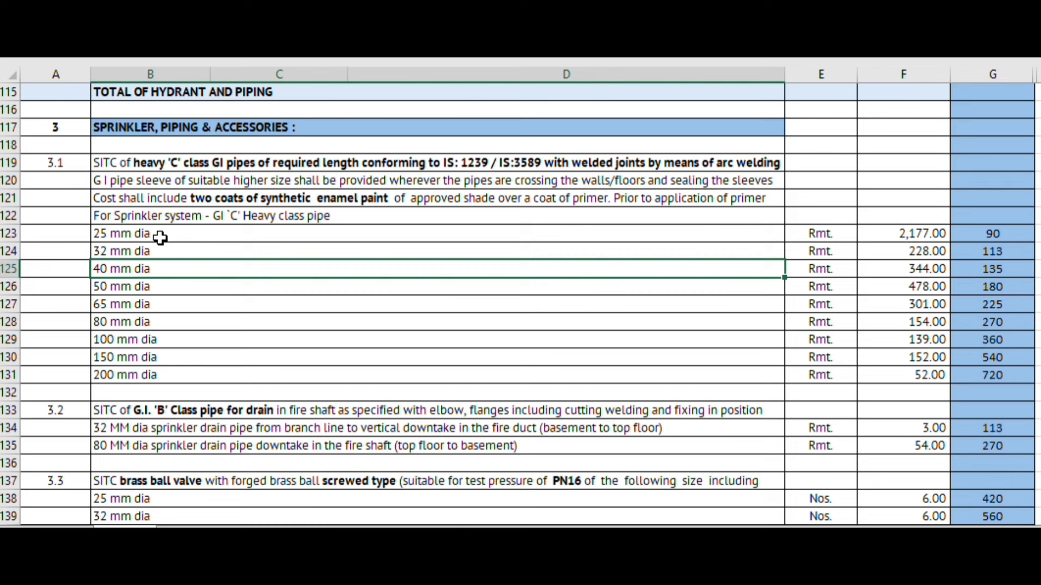
pyautogui.press('Up')
pyautogui.press('Up')
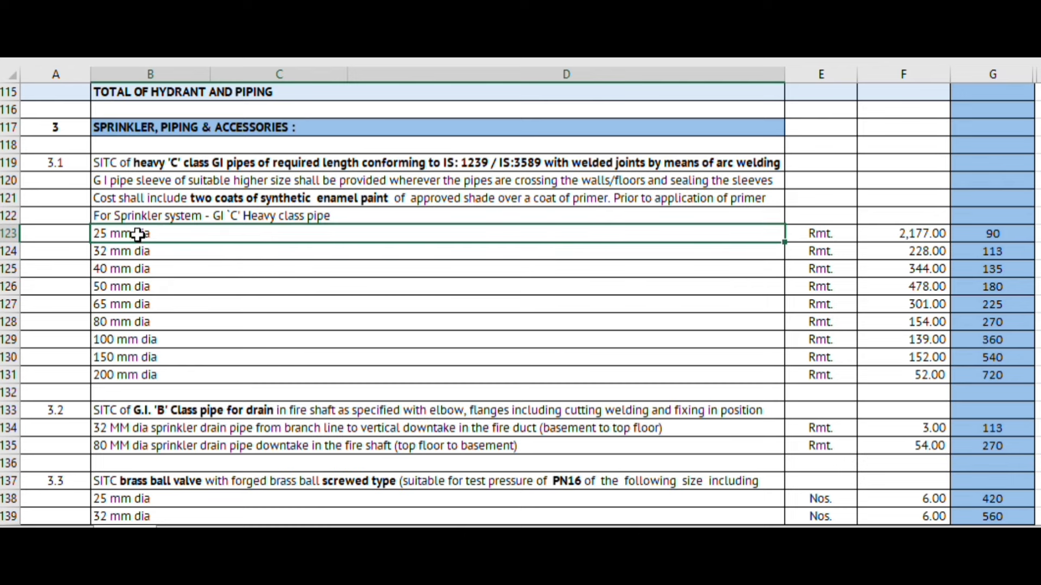
pyautogui.click(205, 279)
pyautogui.click(172, 235)
pyautogui.click(1007, 239)
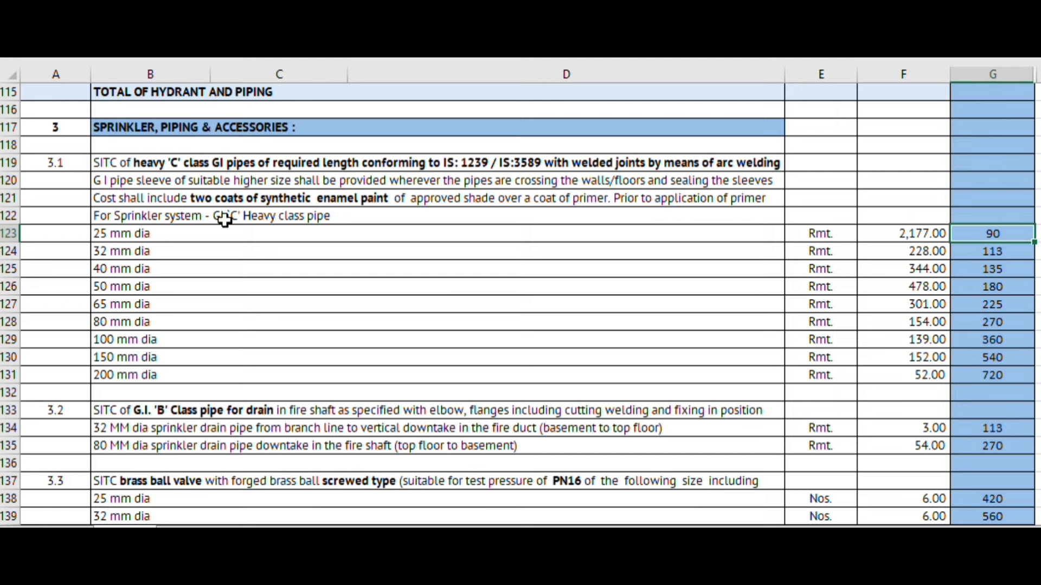
pyautogui.click(154, 255)
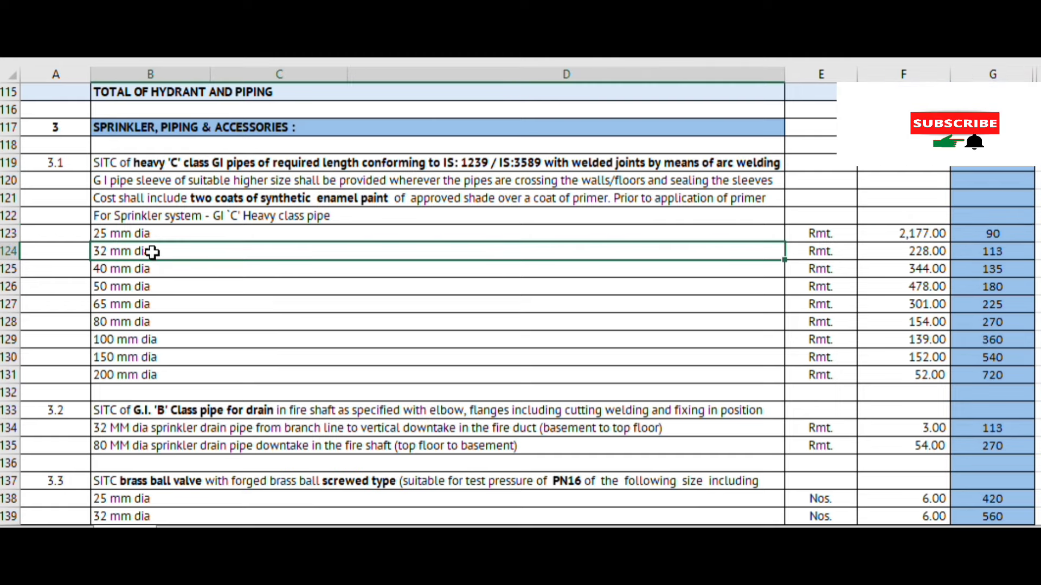
pyautogui.click(1011, 251)
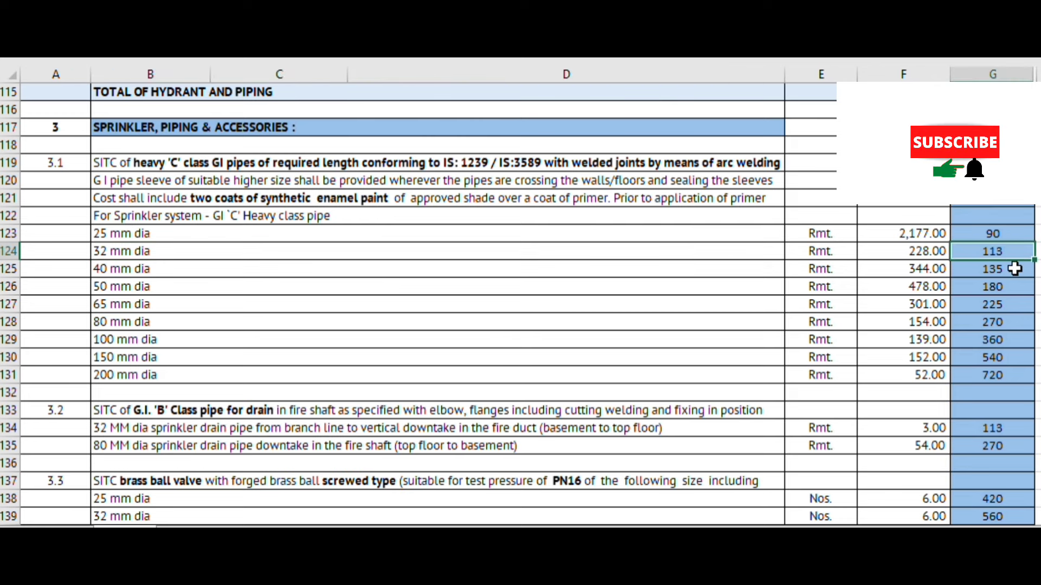
pyautogui.click(1012, 268)
pyautogui.click(304, 281)
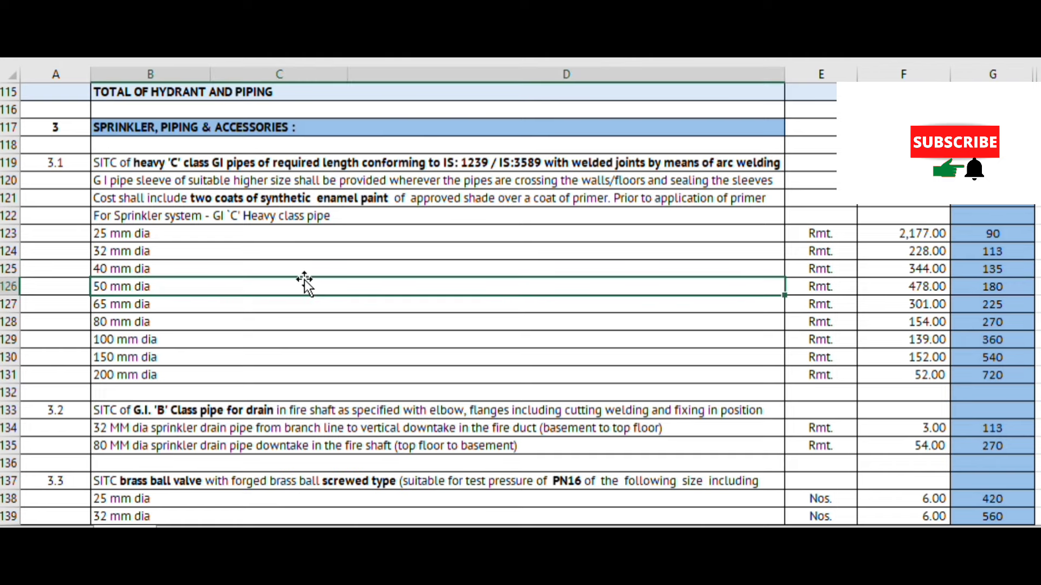
pyautogui.click(304, 268)
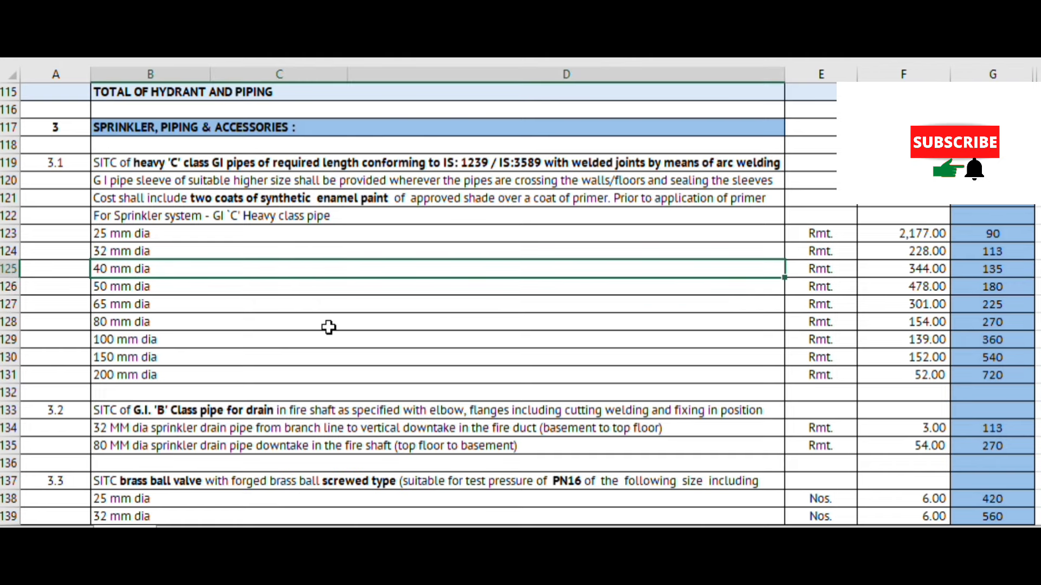
# Step: Compare the rates of the 50, 65, 80 and 100 mm heavy 'C' class GI sprinkler pipes under item 3.1
pyautogui.click(180, 290)
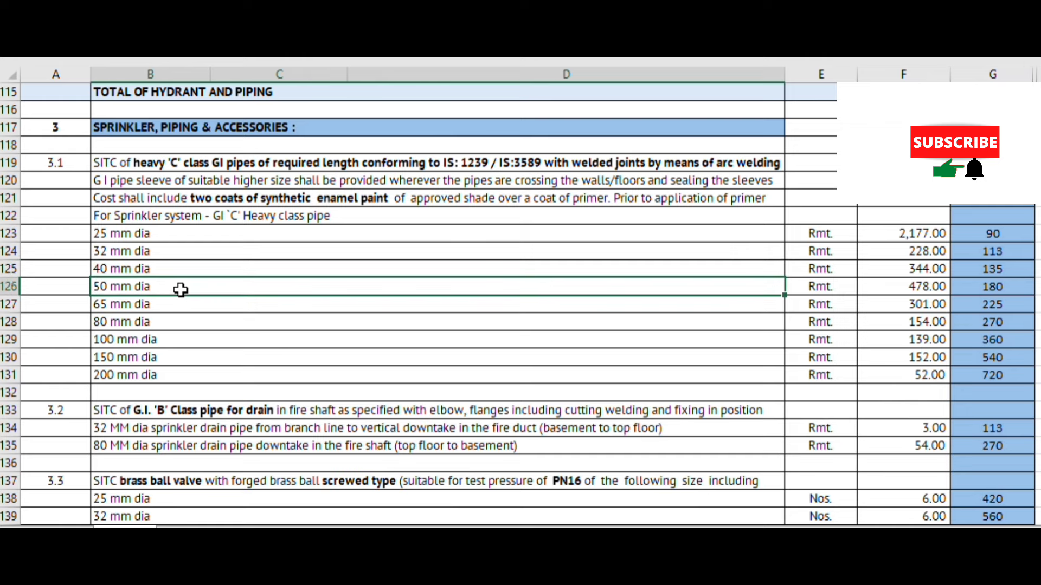
pyautogui.click(1010, 288)
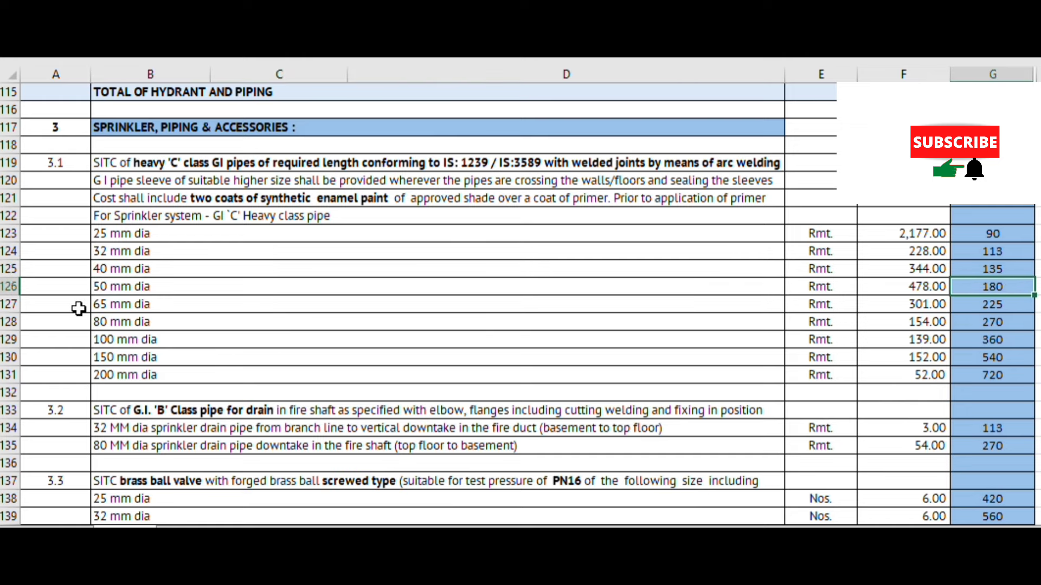
pyautogui.click(142, 306)
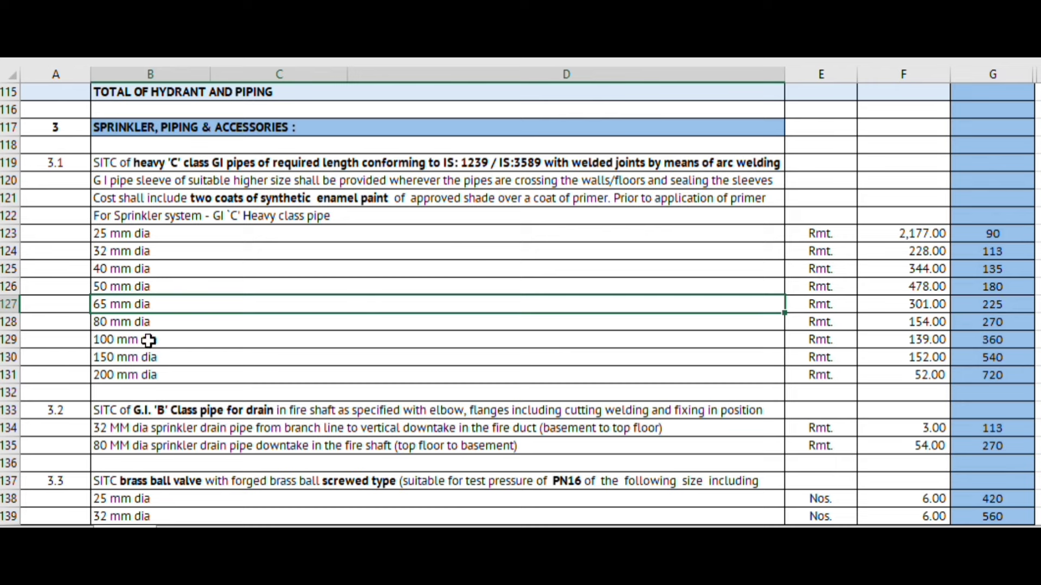
pyautogui.click(186, 324)
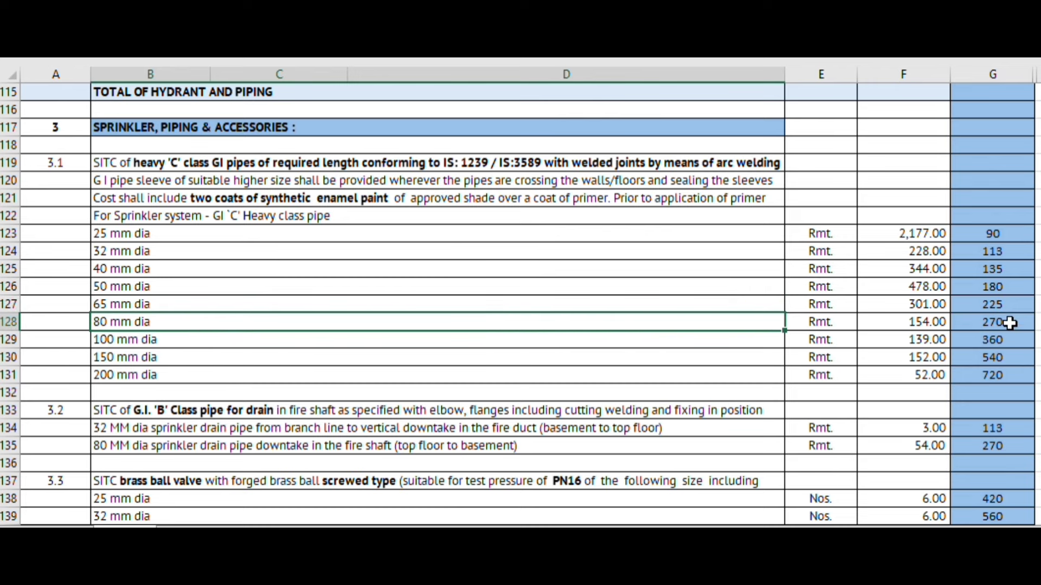
pyautogui.click(188, 344)
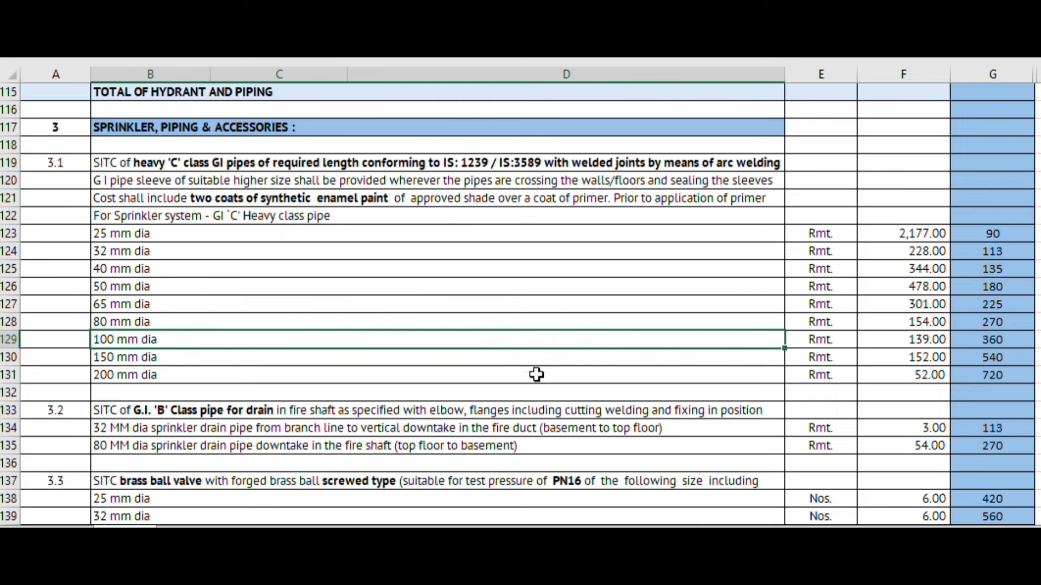
pyautogui.click(982, 343)
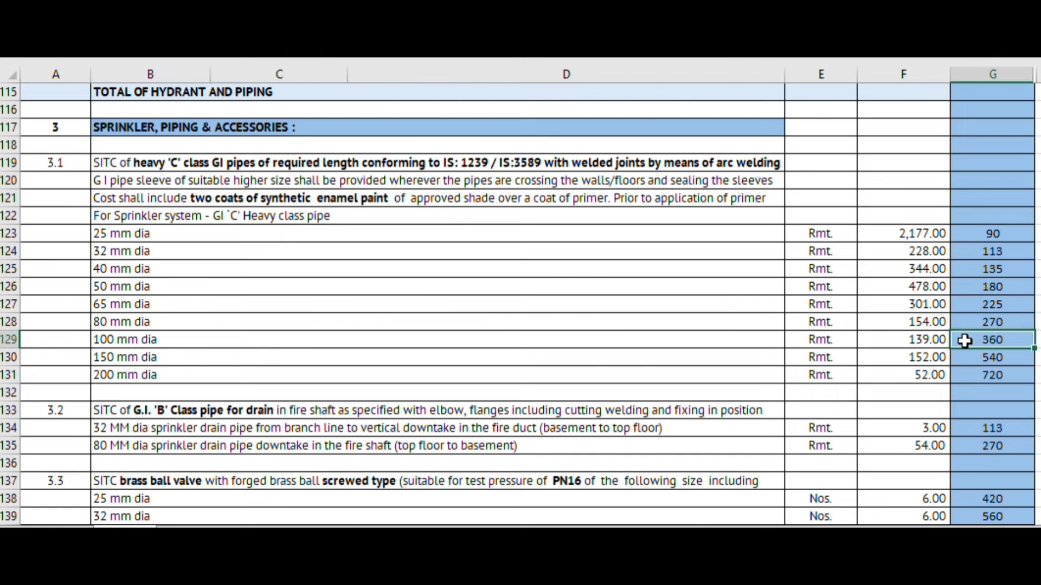
# Step: Compare the rates of the 150 and 200 mm heavy 'C' class GI sprinkler pipes under item 3.1
pyautogui.click(172, 355)
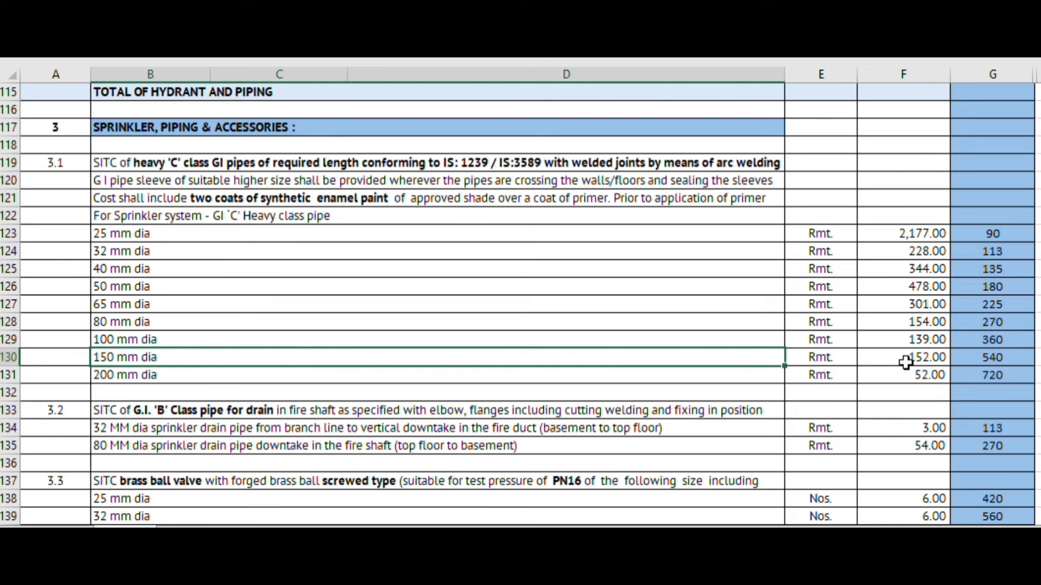
pyautogui.click(1009, 359)
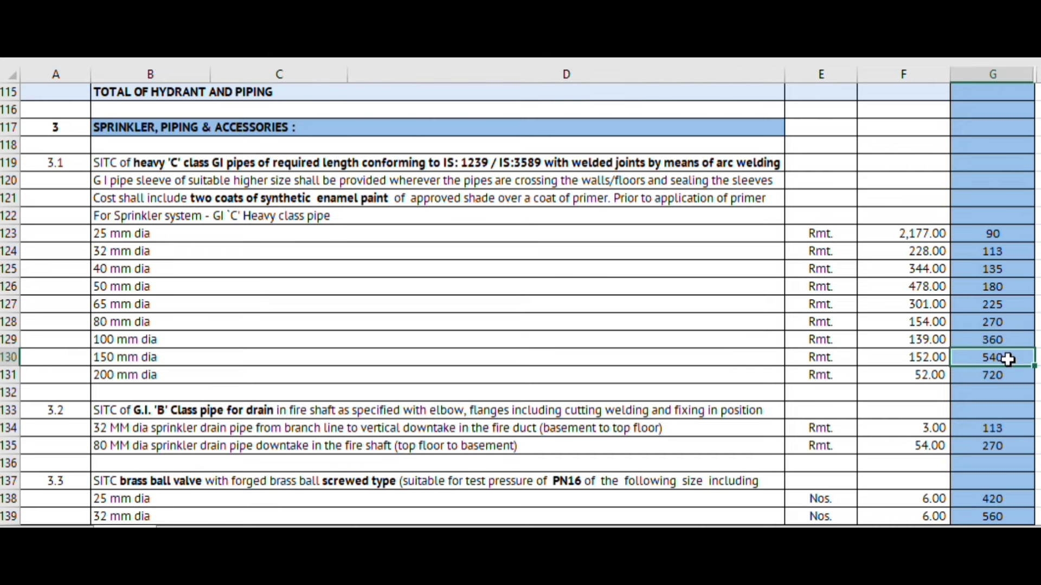
pyautogui.click(189, 376)
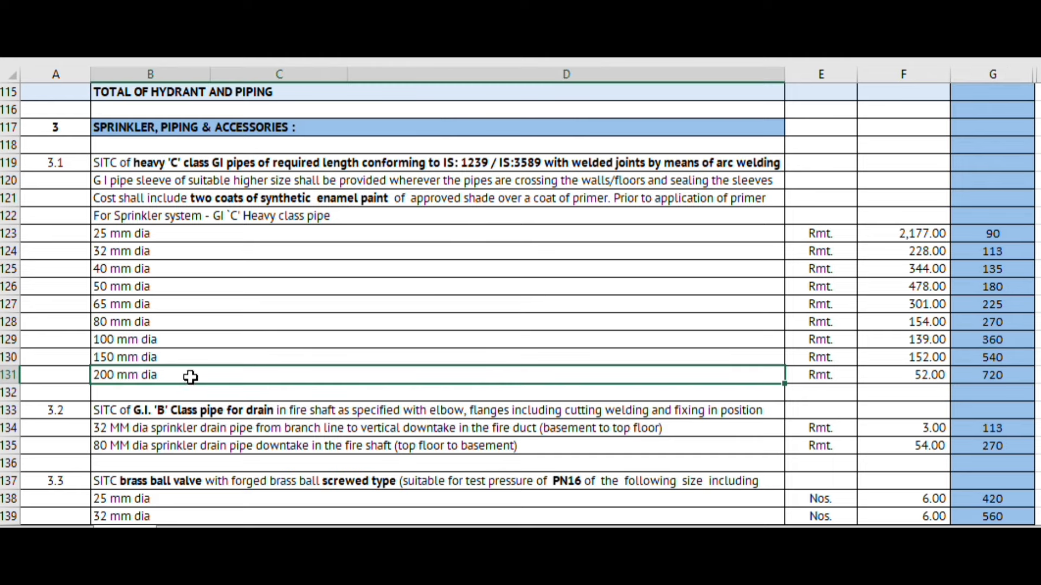
pyautogui.click(1012, 377)
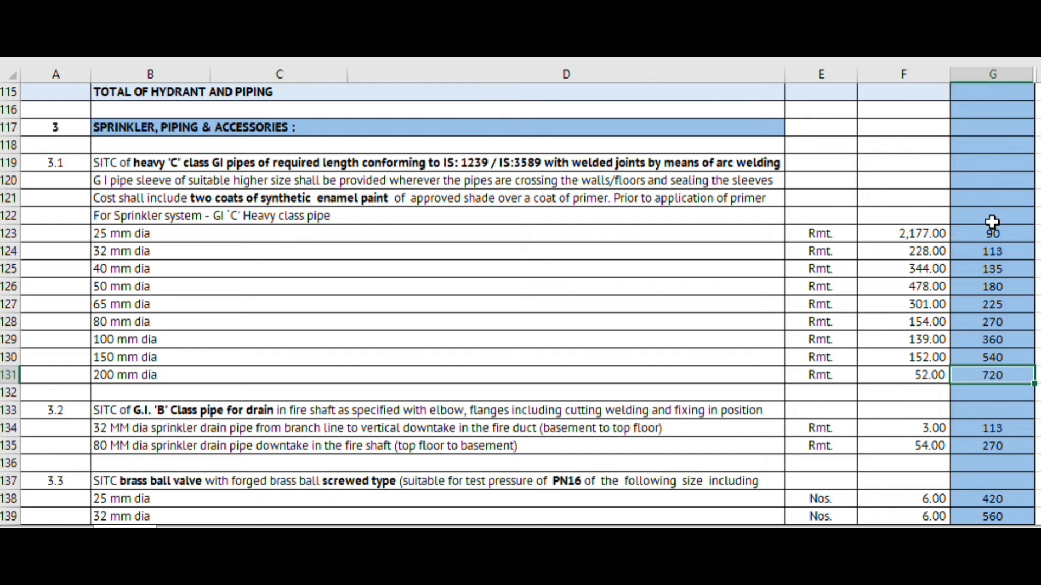
# Step: Review the G.I. 'B' class drain pipes of item 3.2 and compare the 32 mm rate with the 32 mm sprinkler pipe under item 3.1
pyautogui.scroll(-1, 281, 501)
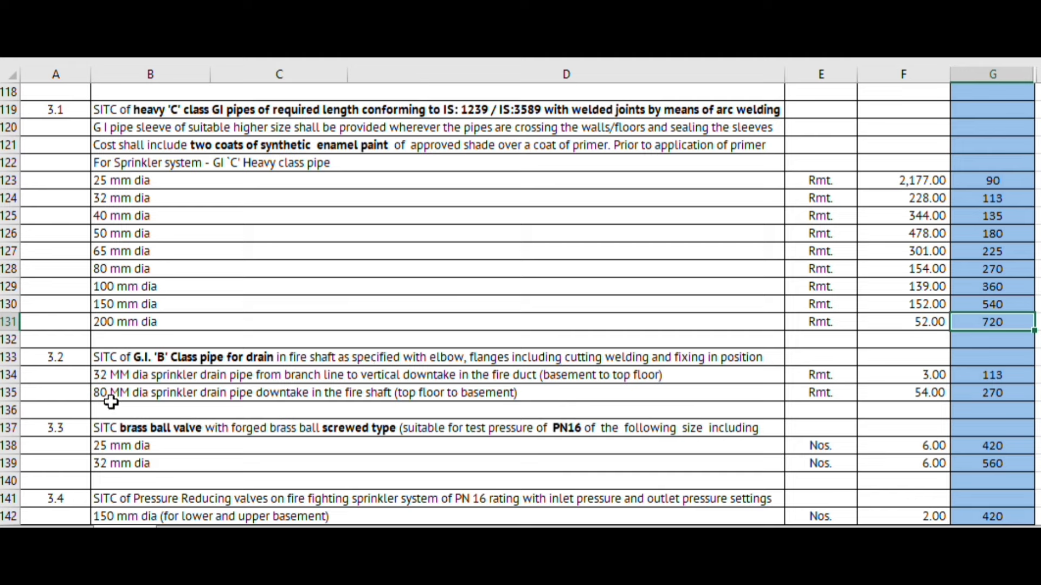
pyautogui.click(116, 378)
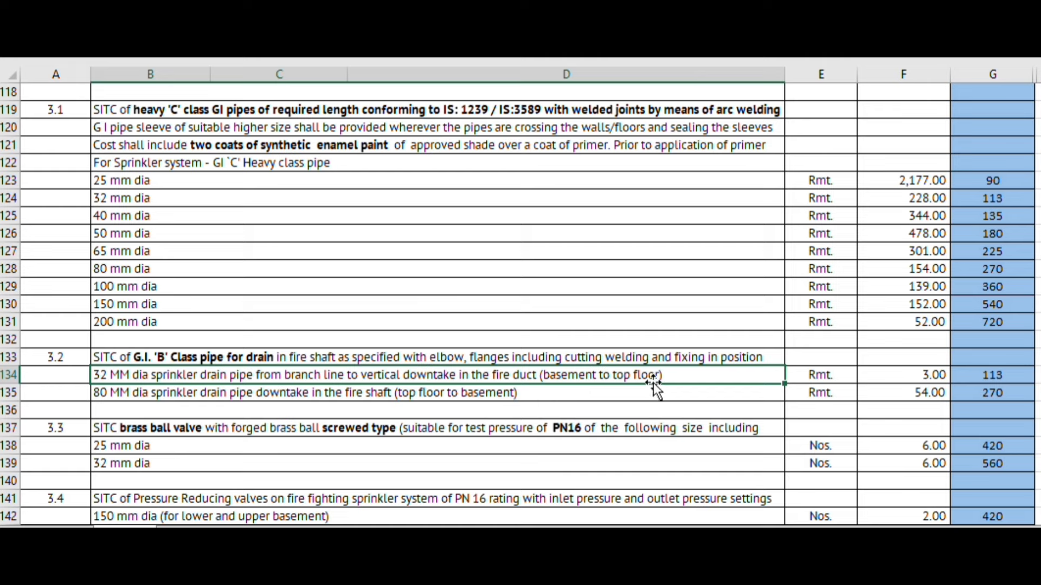
pyautogui.click(126, 397)
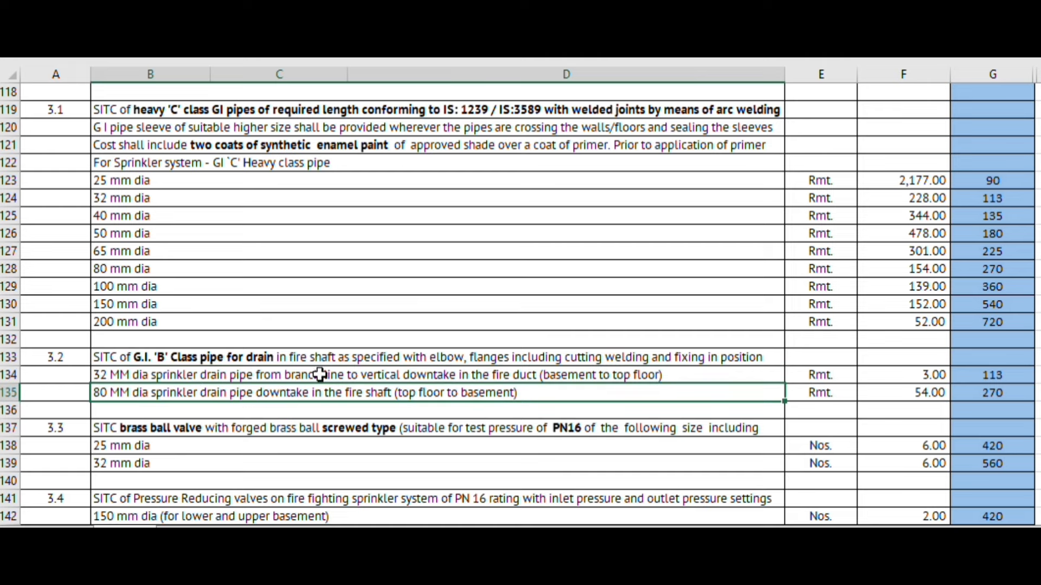
pyautogui.click(253, 375)
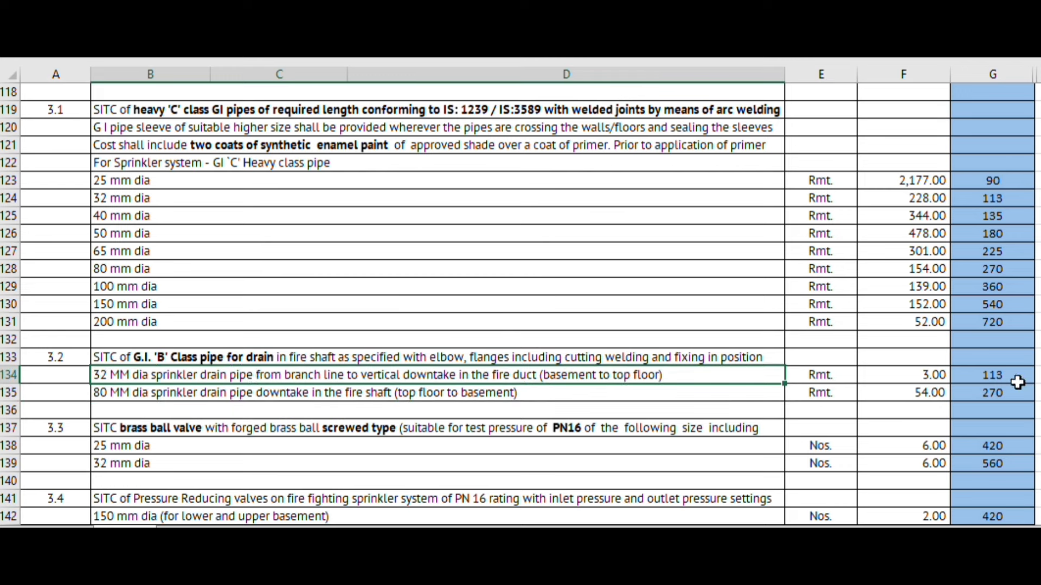
pyautogui.click(1017, 374)
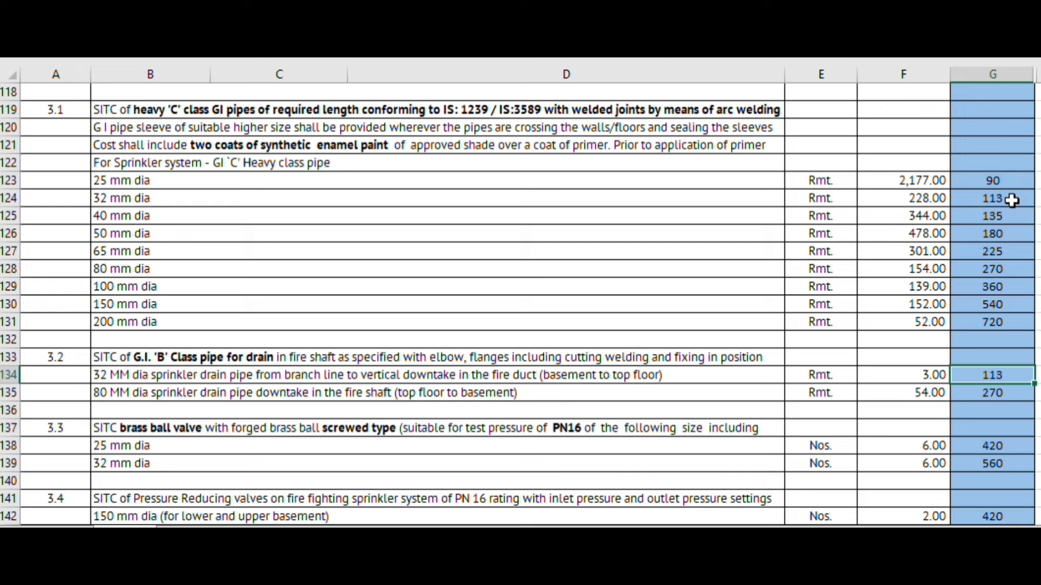
pyautogui.hotkey('shift', 'Return')
pyautogui.hotkey('shift', 'Return')
pyautogui.hotkey('shift', 'Return')
pyautogui.hotkey('shift', 'Return')
pyautogui.hotkey('shift', 'Return')
pyautogui.hotkey('shift', 'Return')
pyautogui.hotkey('shift', 'Return')
pyautogui.hotkey('shift', 'Return')
pyautogui.hotkey('shift', 'Return')
pyautogui.hotkey('shift', 'Return')
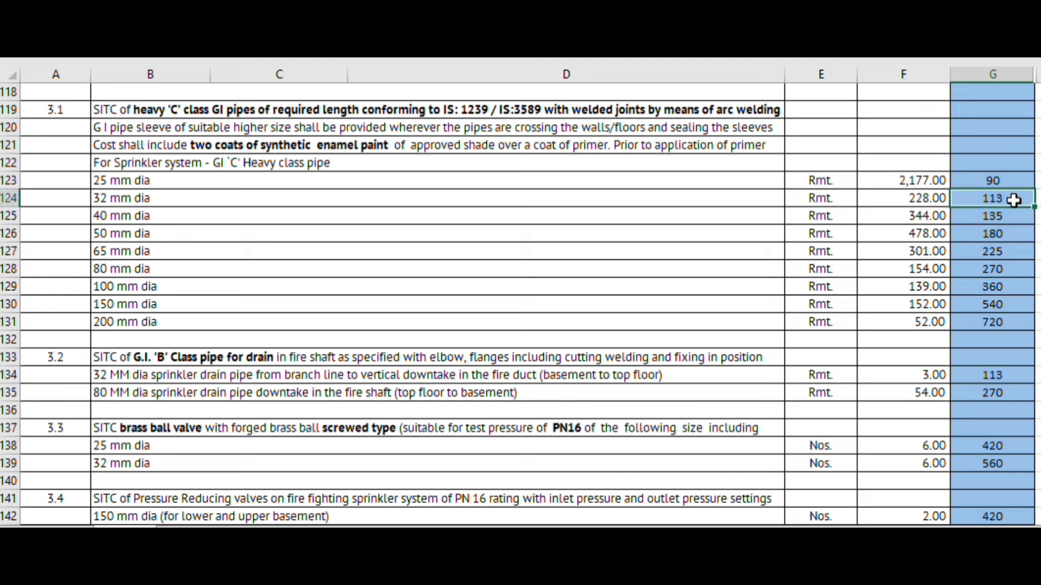
# Step: Compare the rate of the 80 mm sprinkler drain downtake pipe with the 80 mm 'C' class pipe under item 3.1
pyautogui.click(160, 388)
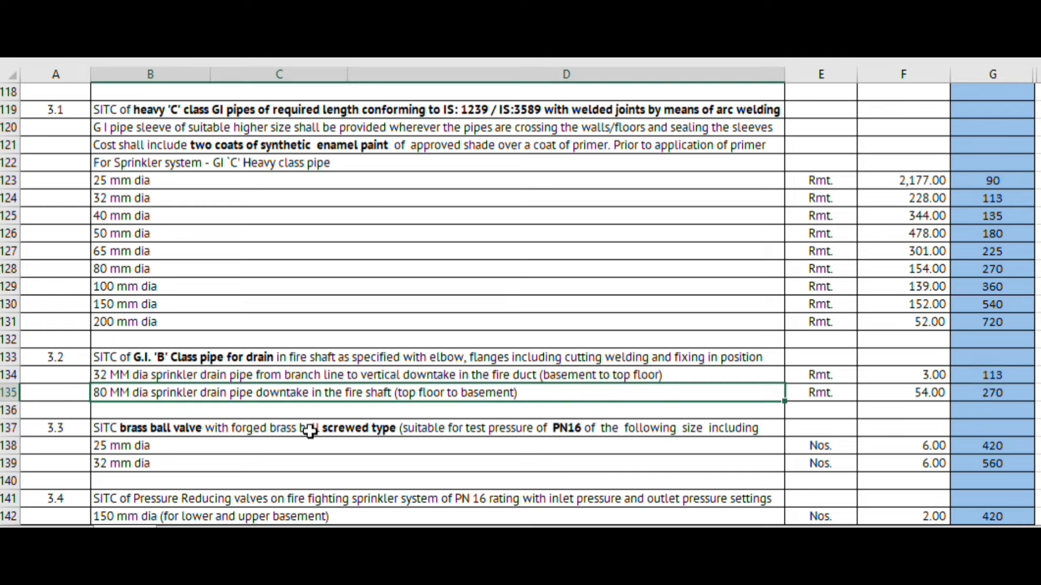
pyautogui.click(977, 394)
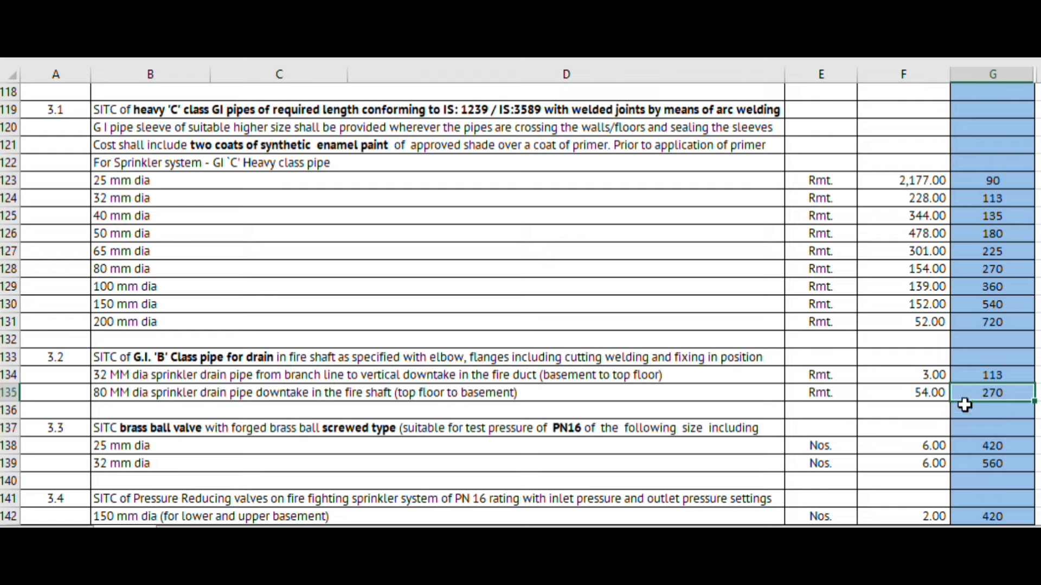
pyautogui.click(151, 274)
pyautogui.click(983, 270)
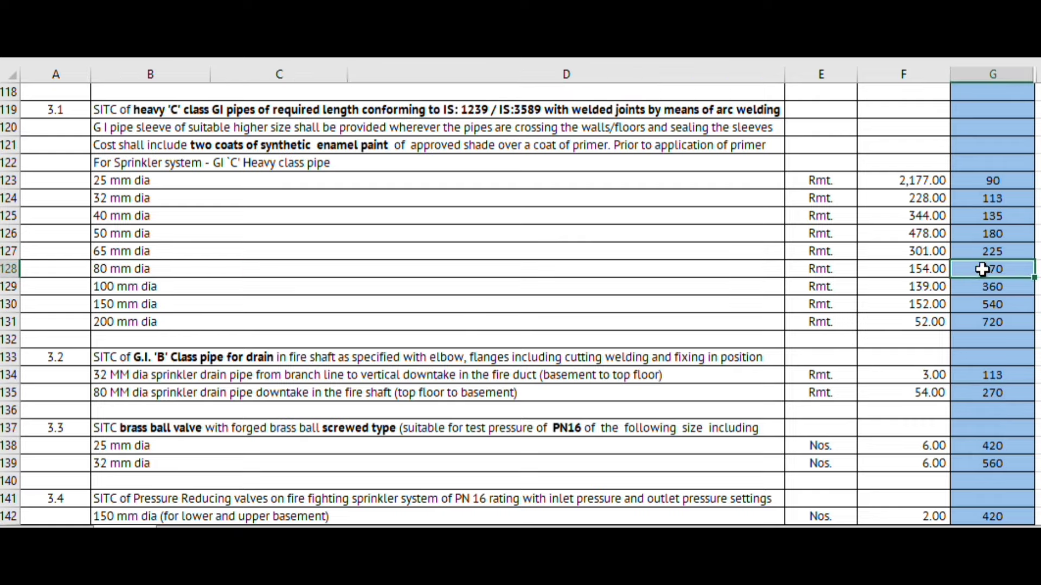
# Step: Check the rates of the 25 and 32 mm screwed type brass ball valves under item 3.3
pyautogui.scroll(-3, 287, 368)
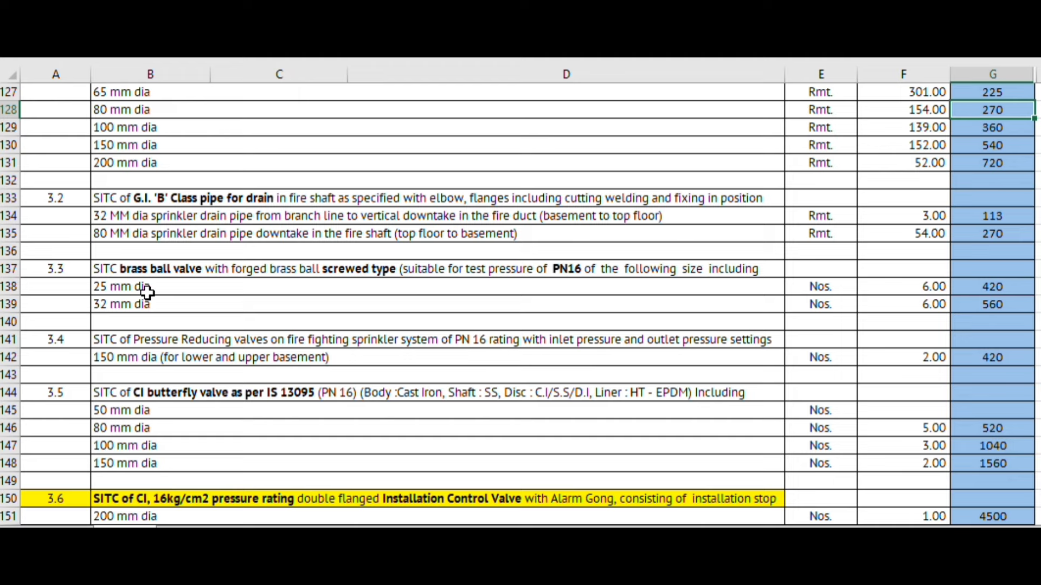
pyautogui.click(169, 284)
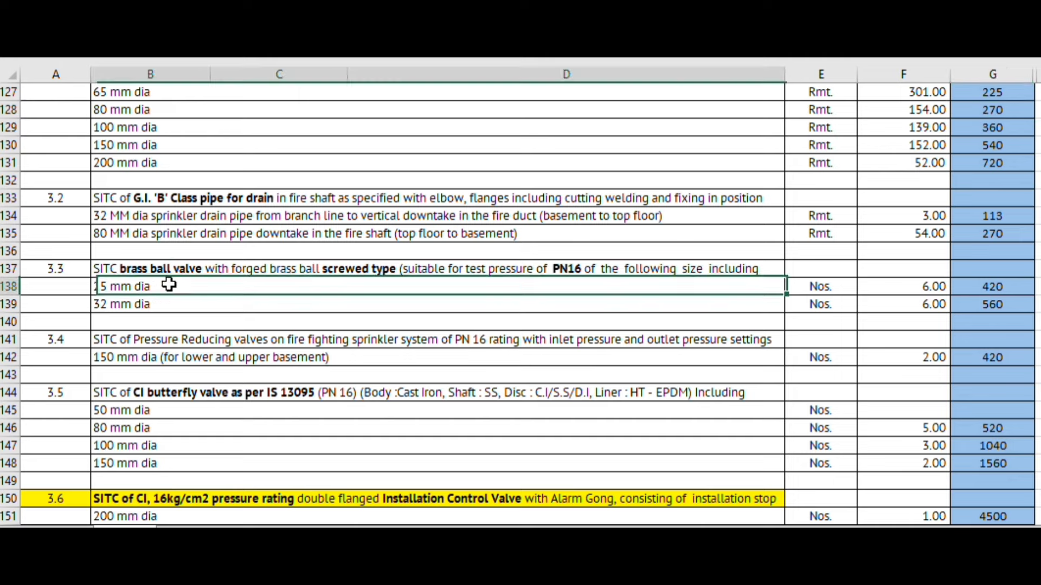
pyautogui.click(1007, 288)
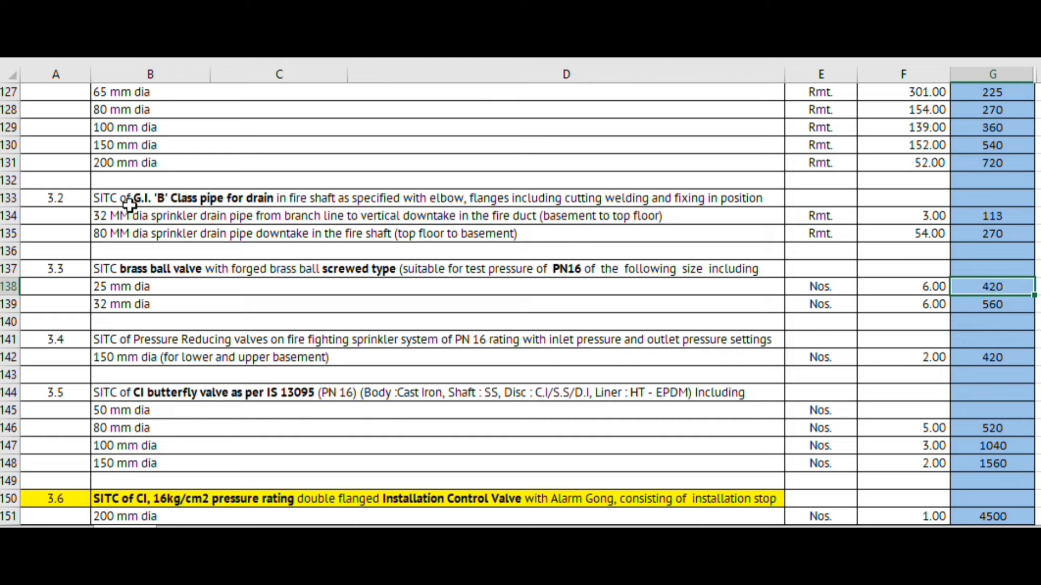
pyautogui.click(153, 290)
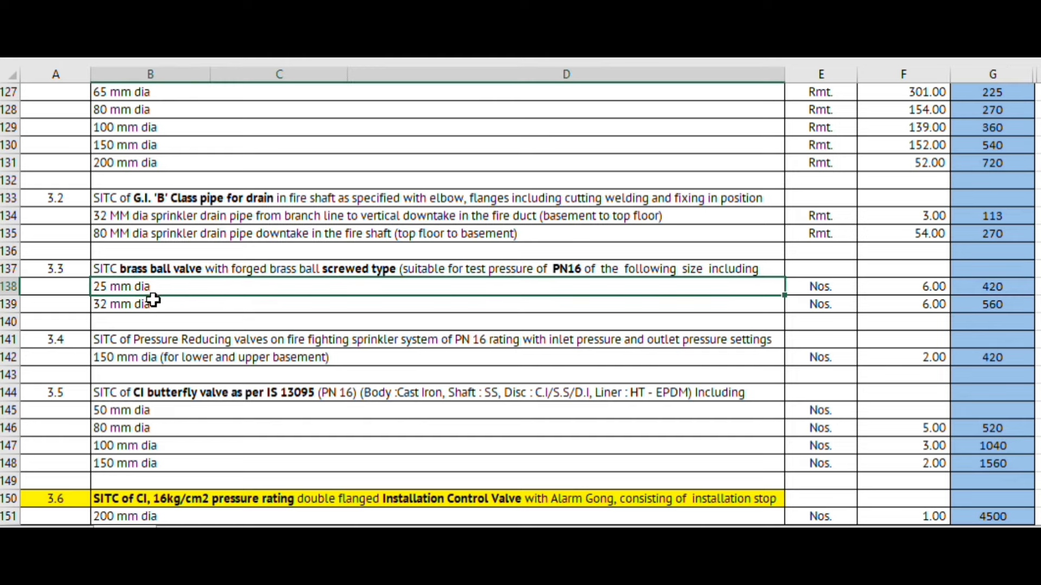
pyautogui.click(155, 307)
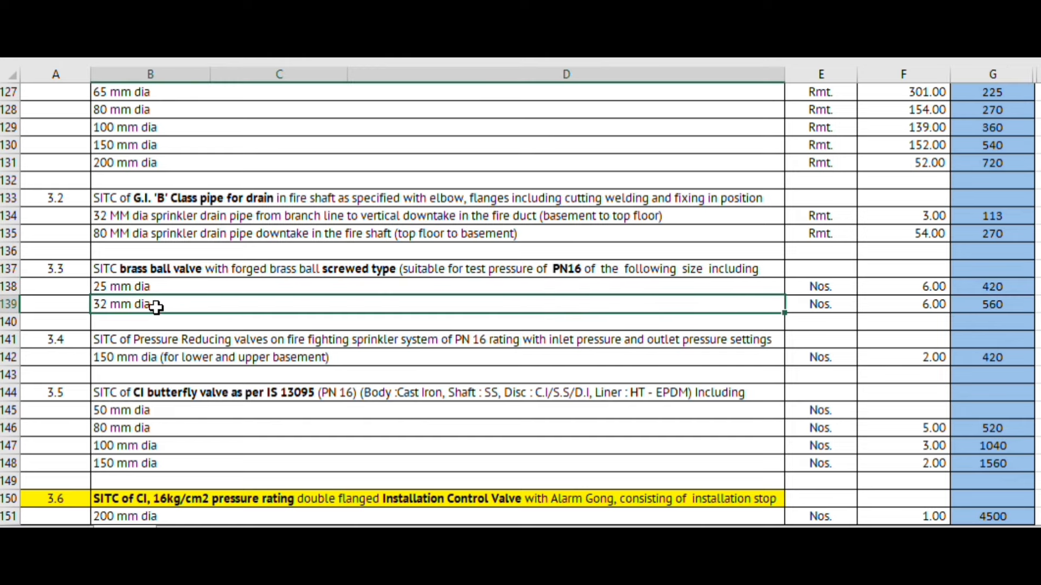
pyautogui.click(1009, 306)
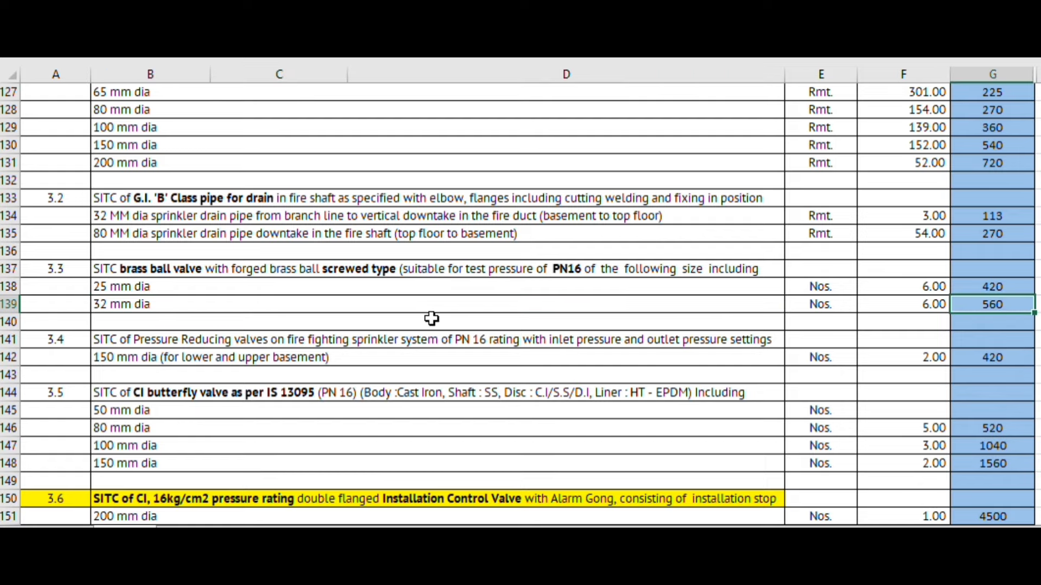
# Step: Examine the pressure reducing valve description in item 3.4 and the rate of its 150 mm size for the lower and upper basement
pyautogui.scroll(-1, 432, 319)
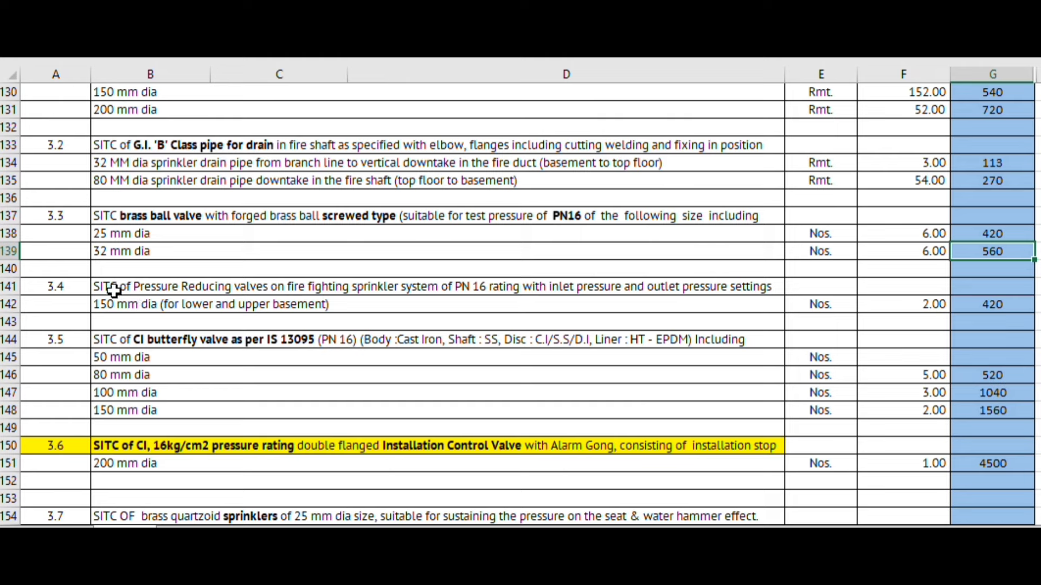
pyautogui.click(113, 291)
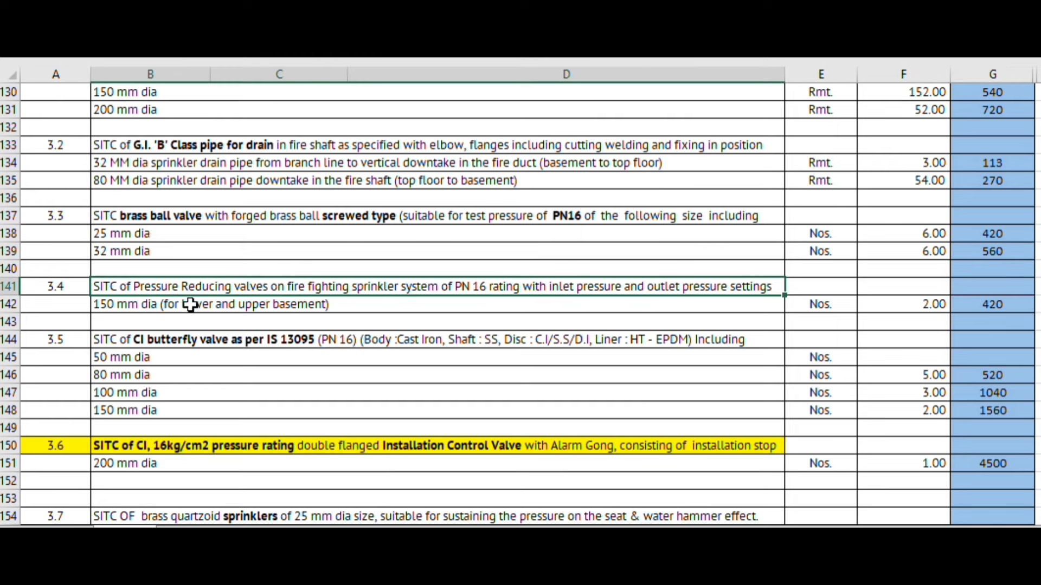
pyautogui.click(456, 320)
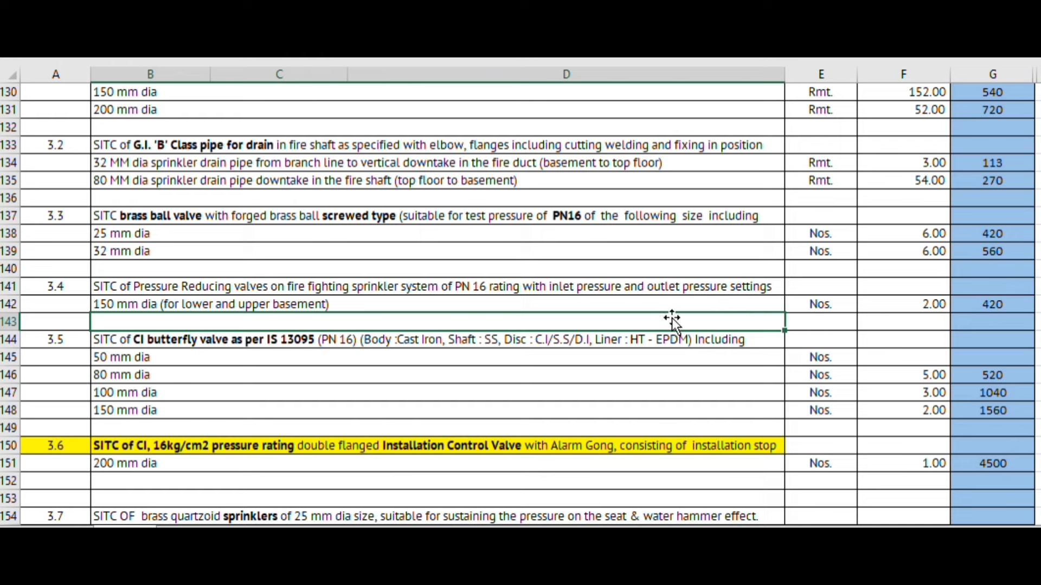
pyautogui.click(131, 303)
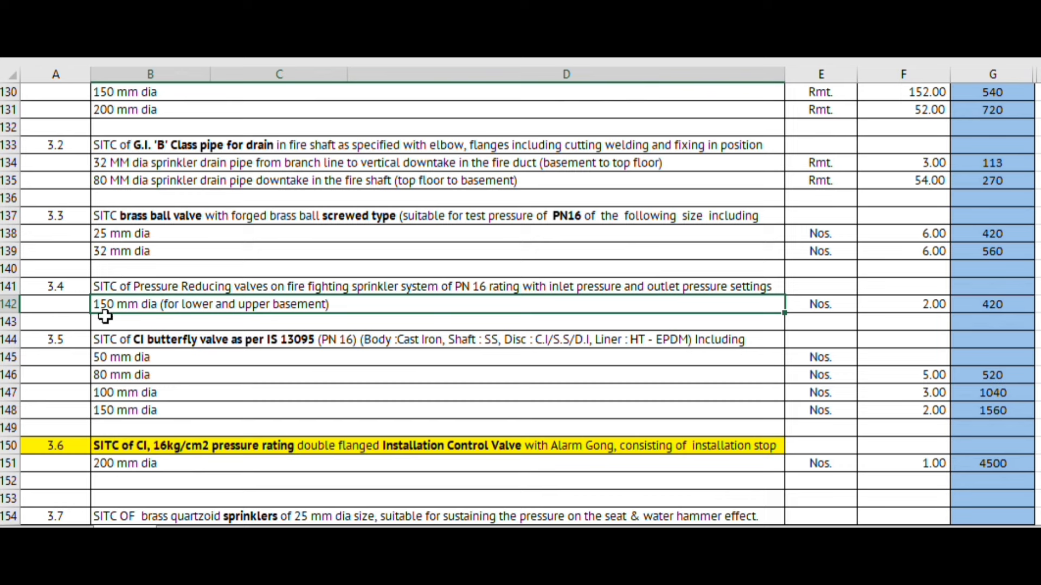
pyautogui.click(140, 330)
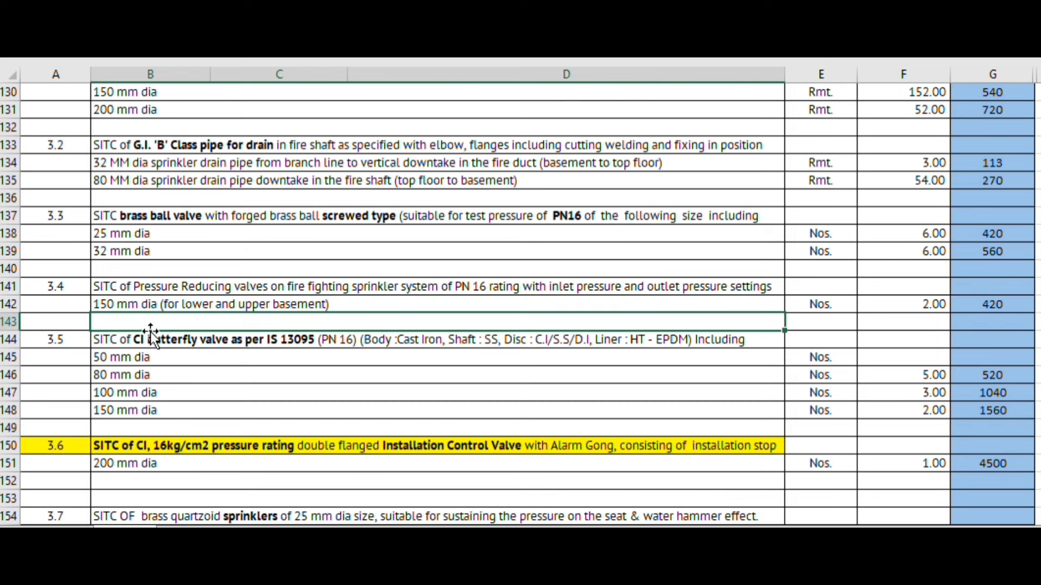
pyautogui.click(1006, 306)
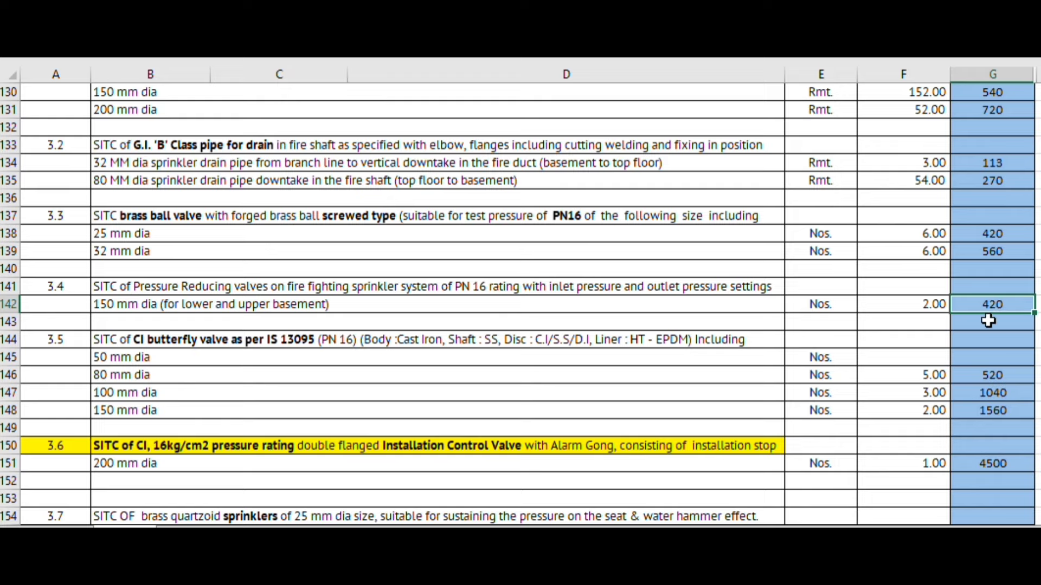
# Step: Review the 80, 100 and 150 mm CI butterfly valve entries under item 3.5, including the 80 and 100 mm rates
pyautogui.scroll(-2, 326, 342)
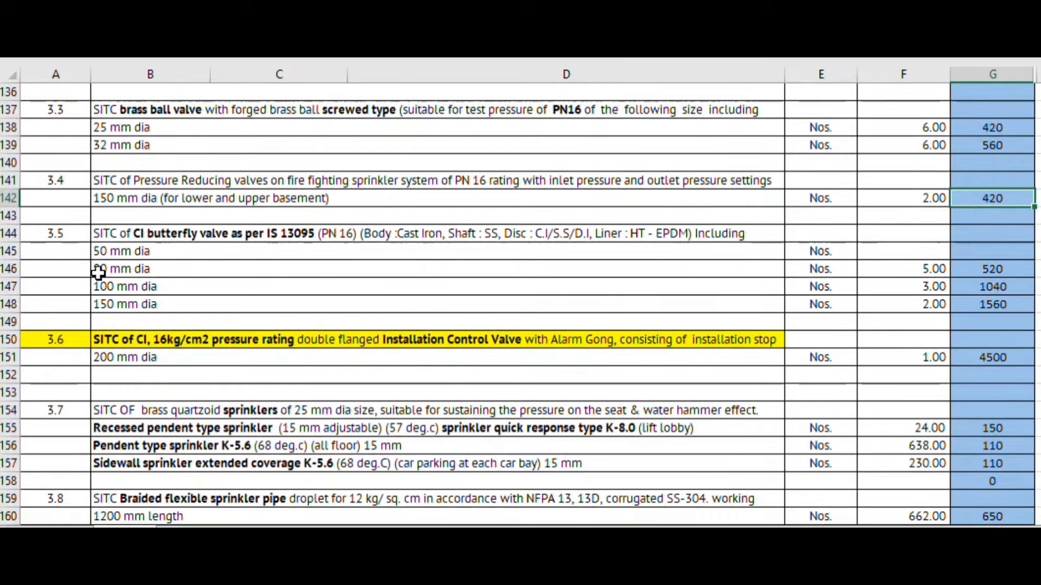
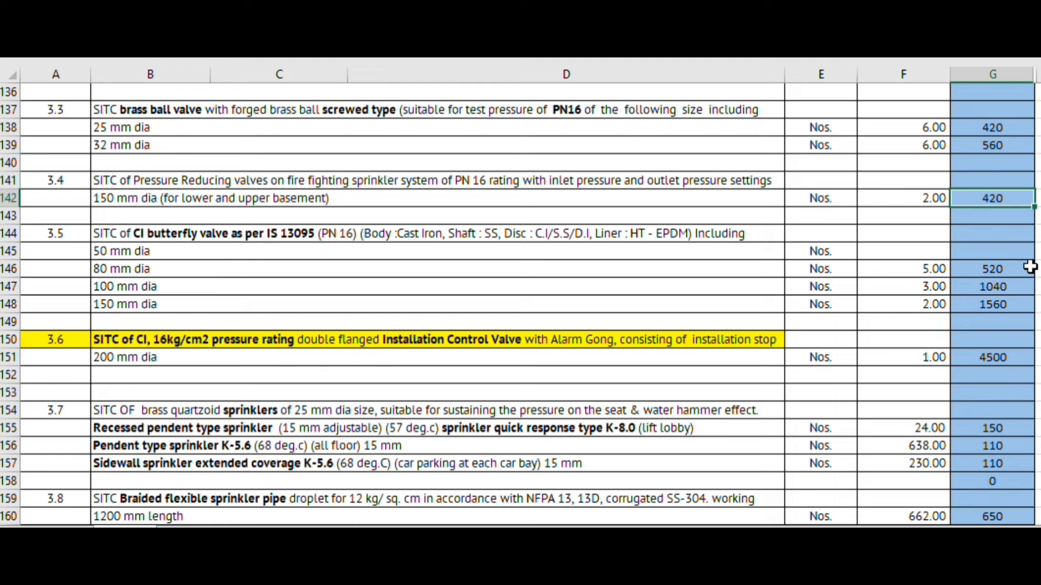
pyautogui.click(177, 270)
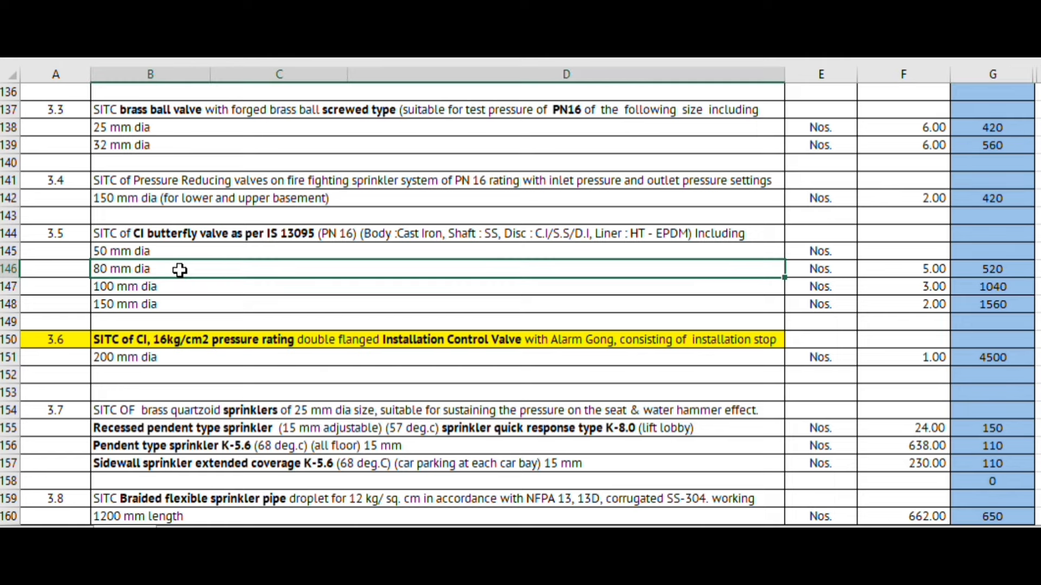
pyautogui.click(1010, 271)
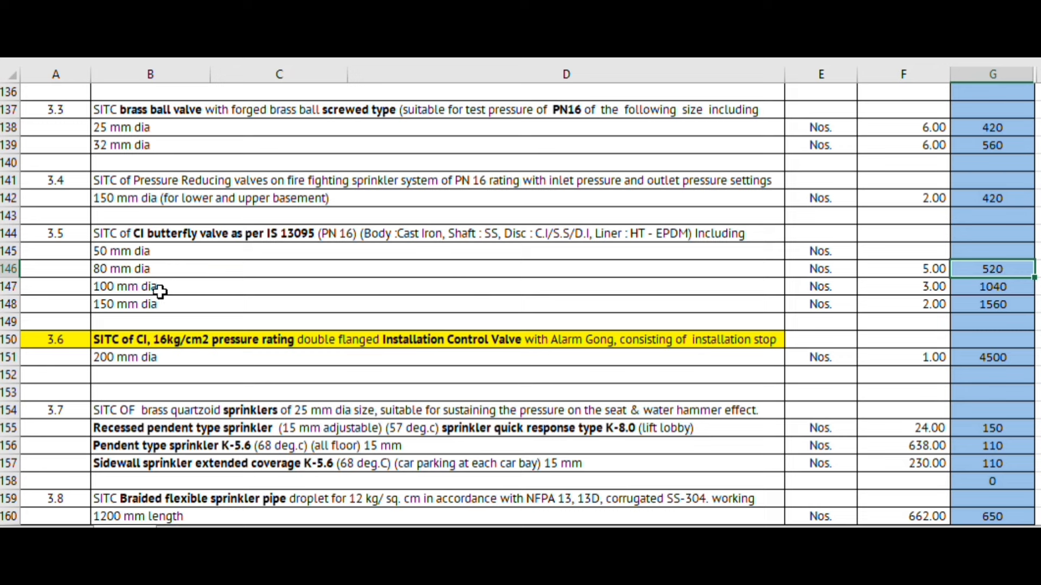
pyautogui.click(165, 289)
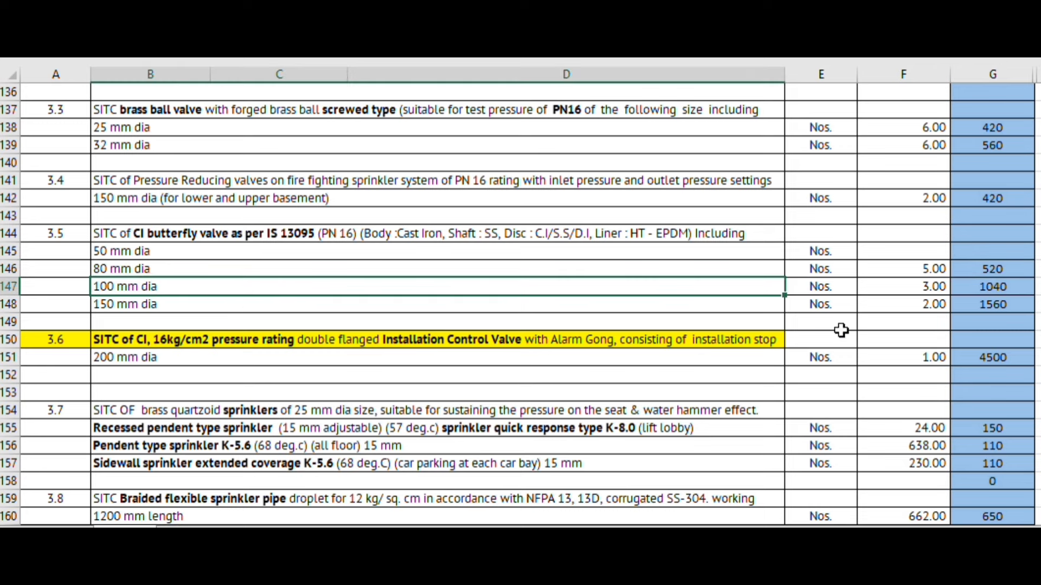
pyautogui.click(1009, 290)
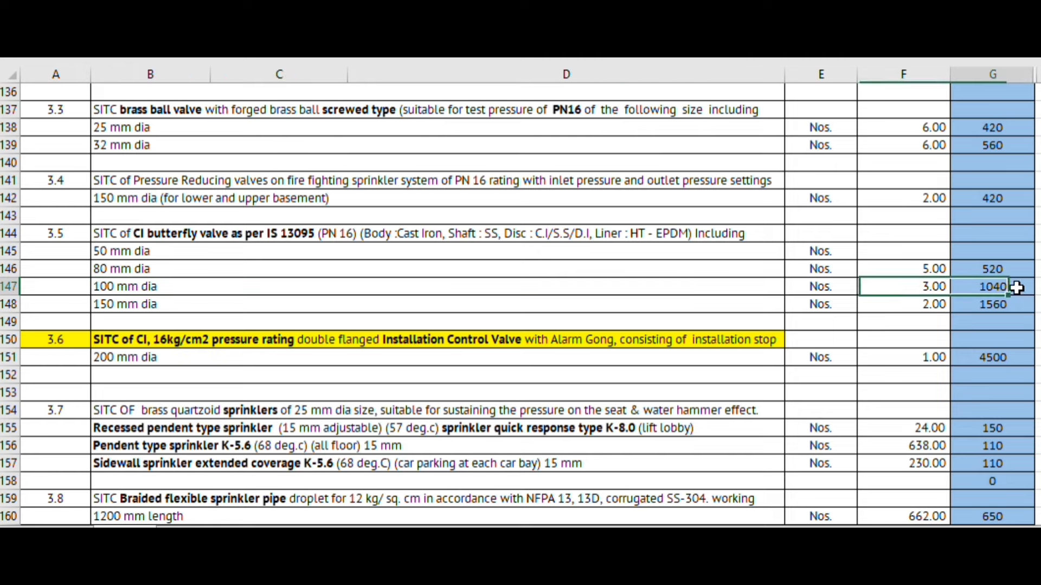
pyautogui.click(220, 308)
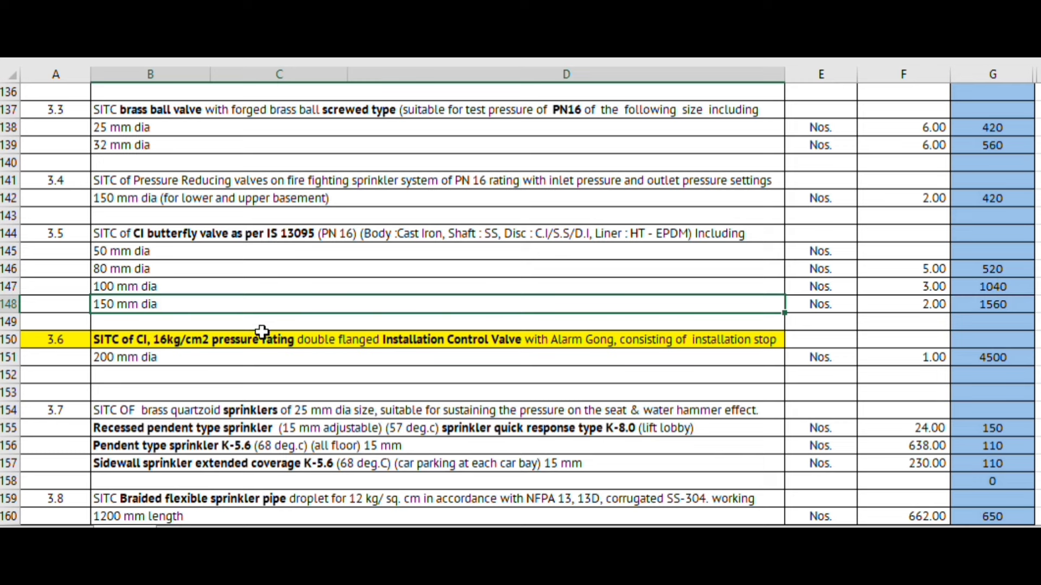
# Step: Check the rate of the 200 mm installation control valve with alarm gong under item 3.6
pyautogui.scroll(-3, 264, 302)
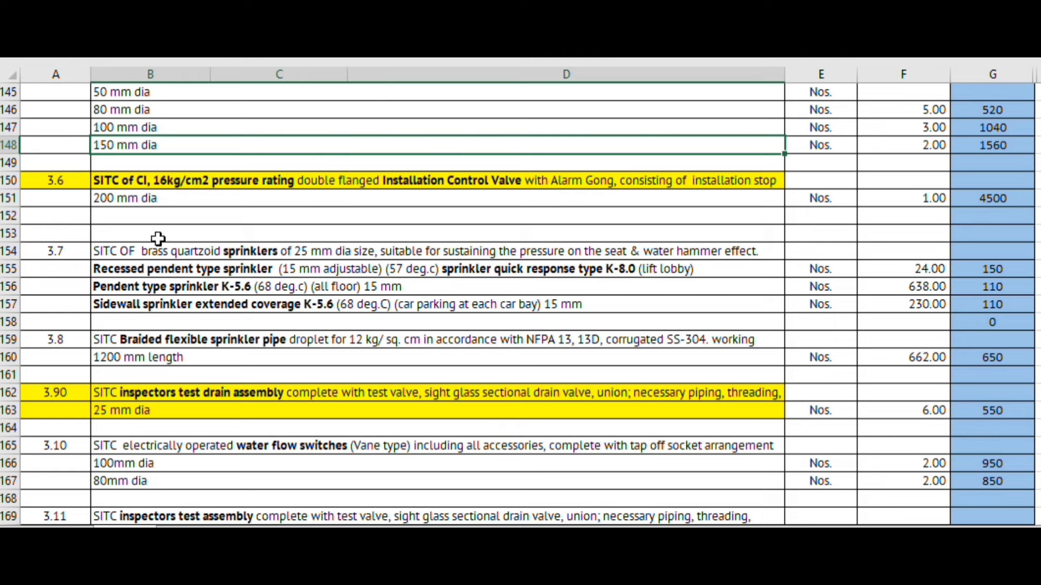
pyautogui.click(186, 197)
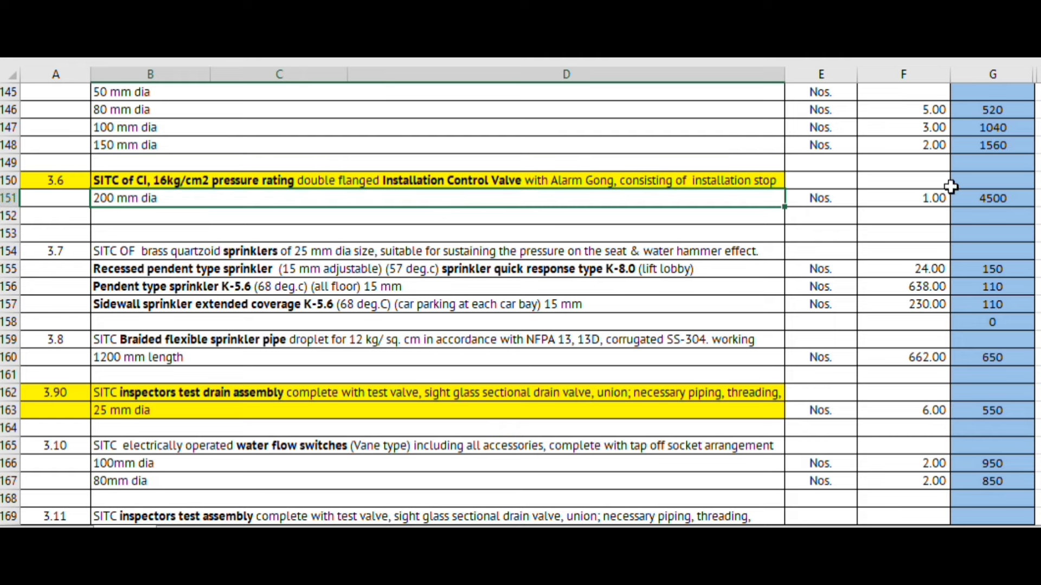
pyautogui.click(1009, 196)
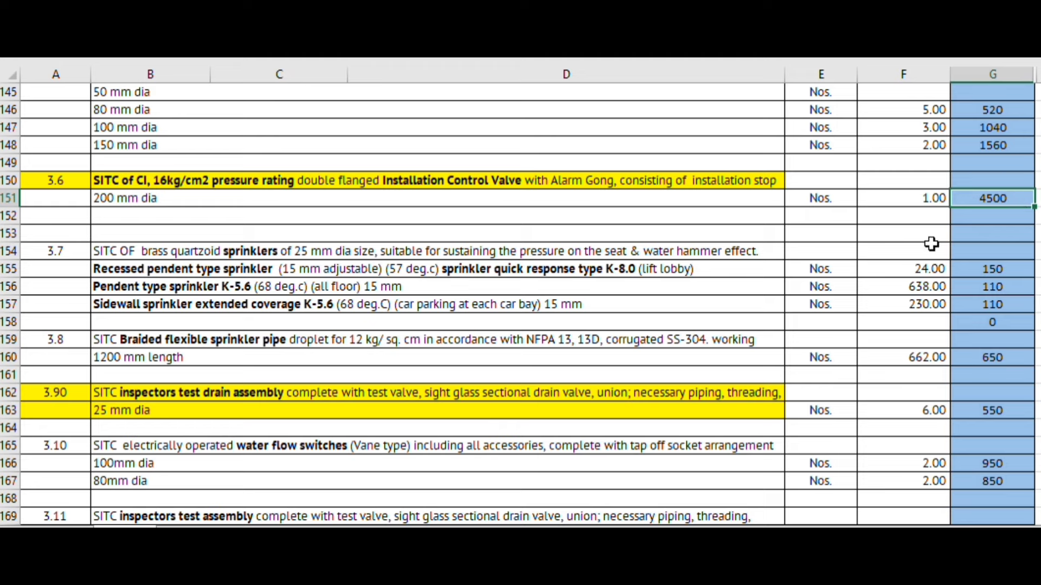
# Step: Review the recessed pendent, pendent K-5.6 and sidewall extended coverage sprinkler entries under item 3.7 and their rates
pyautogui.scroll(-1, 437, 248)
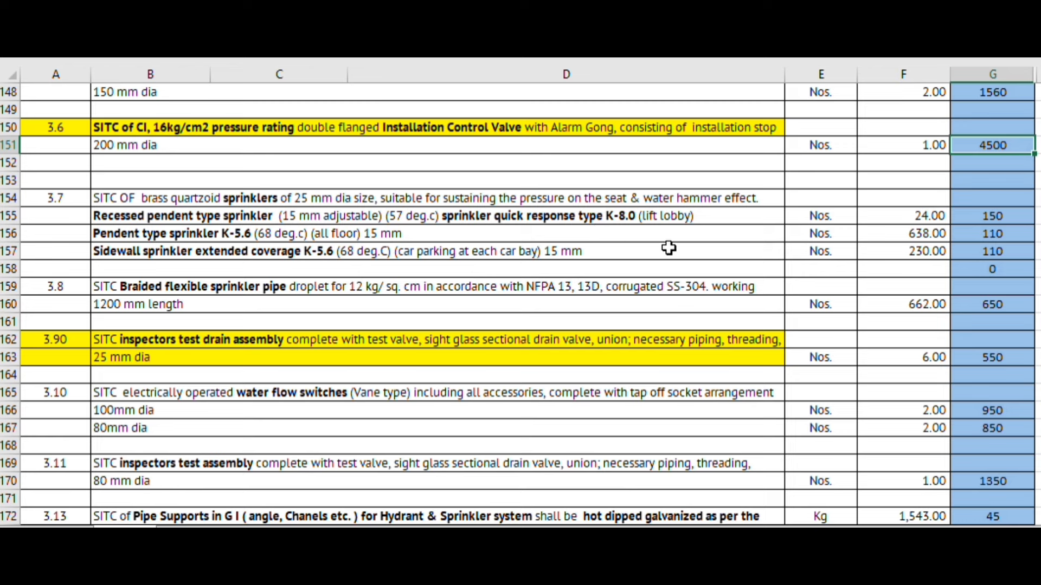
pyautogui.click(718, 218)
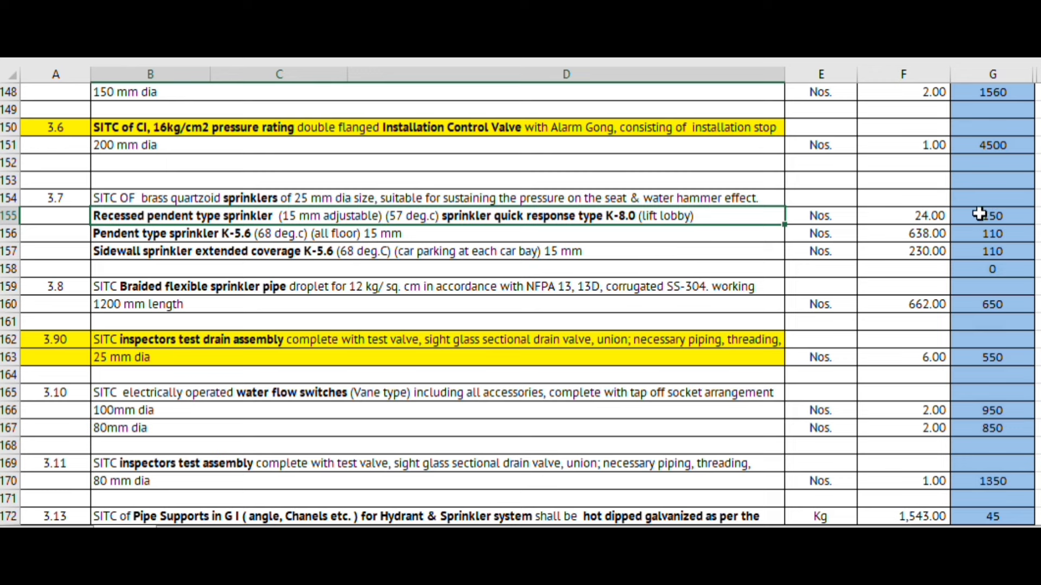
pyautogui.click(1011, 212)
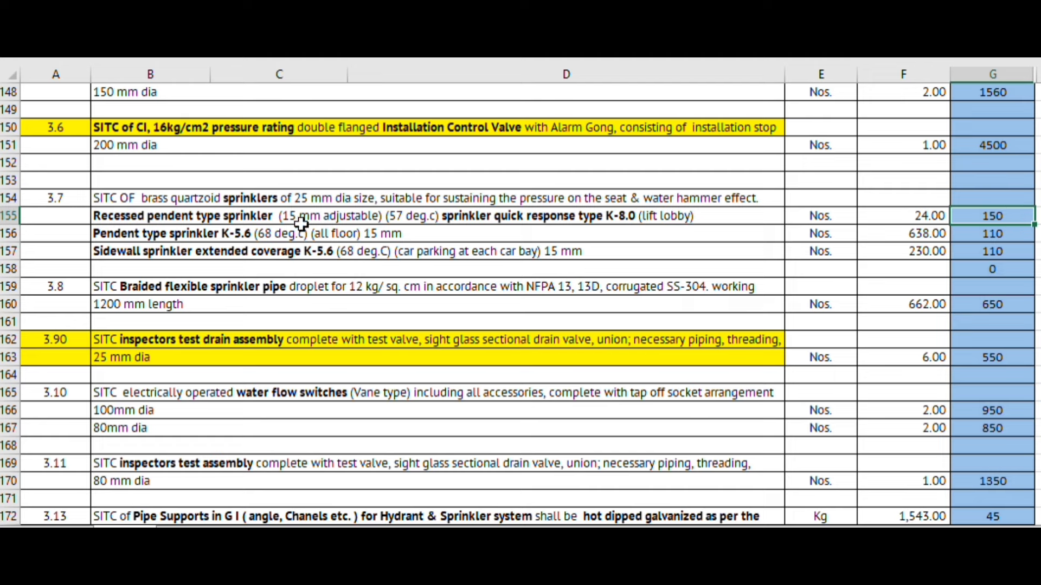
pyautogui.click(417, 237)
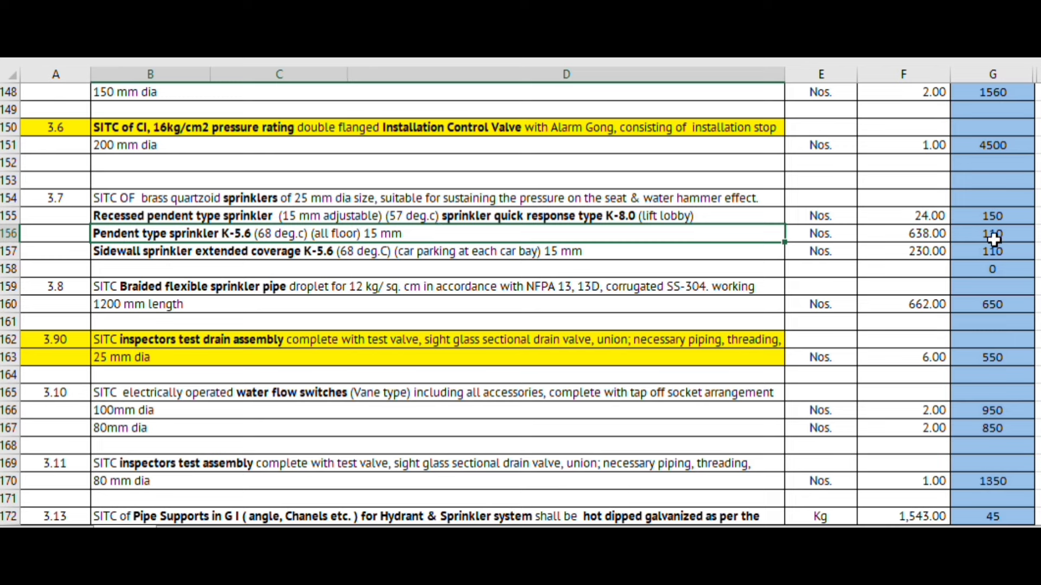
pyautogui.click(1011, 234)
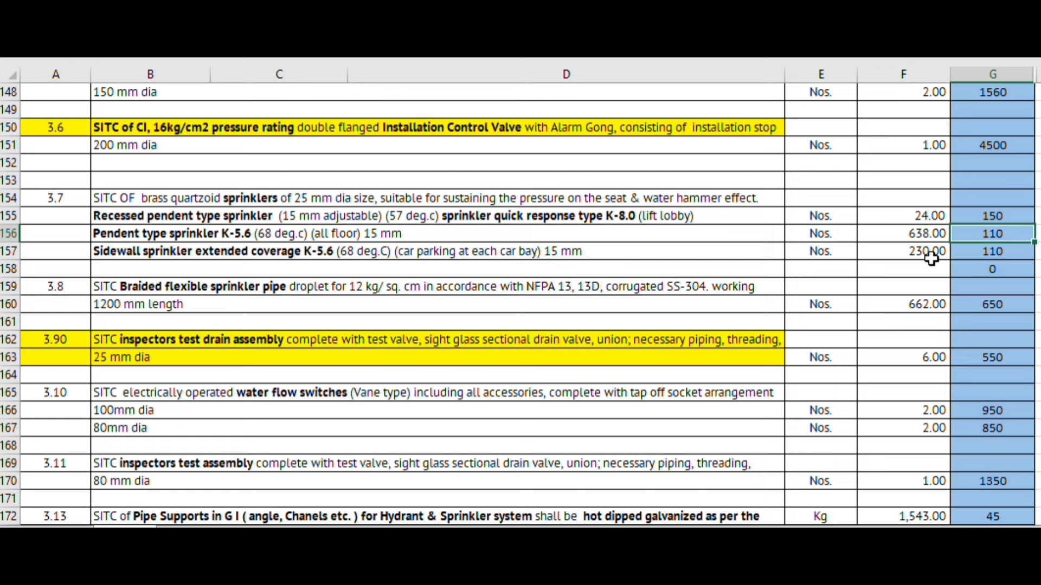
pyautogui.click(972, 253)
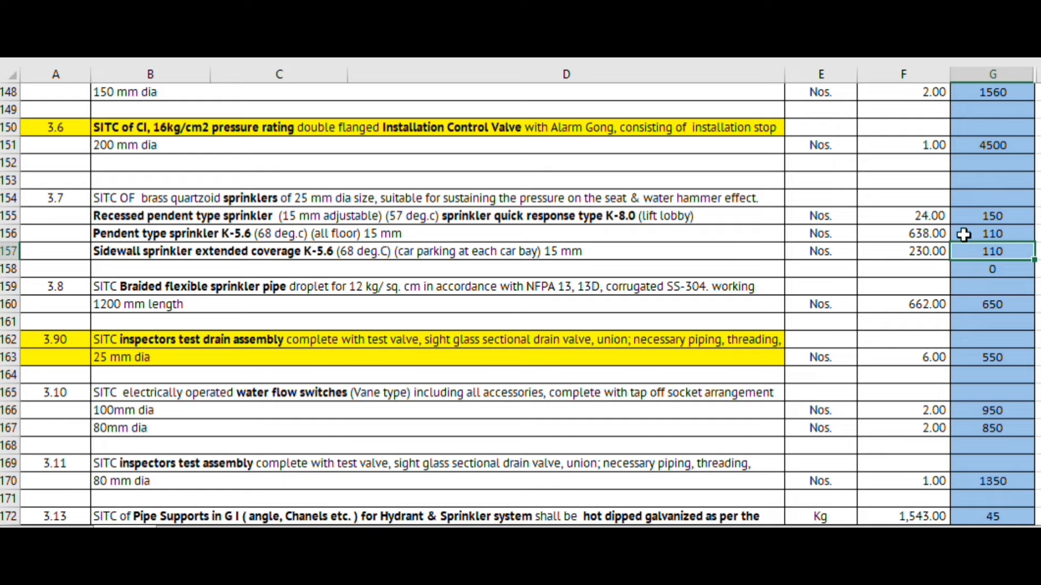
# Step: Check the 25 mm inspectors test drain assembly entry under item 3.90 and its rate
pyautogui.scroll(-1, 785, 271)
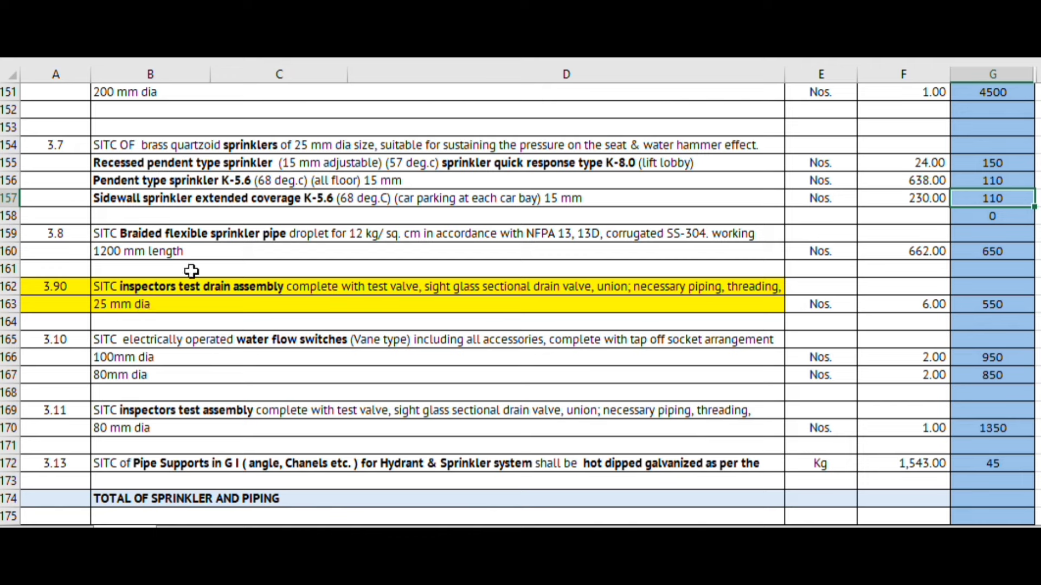
pyautogui.click(171, 305)
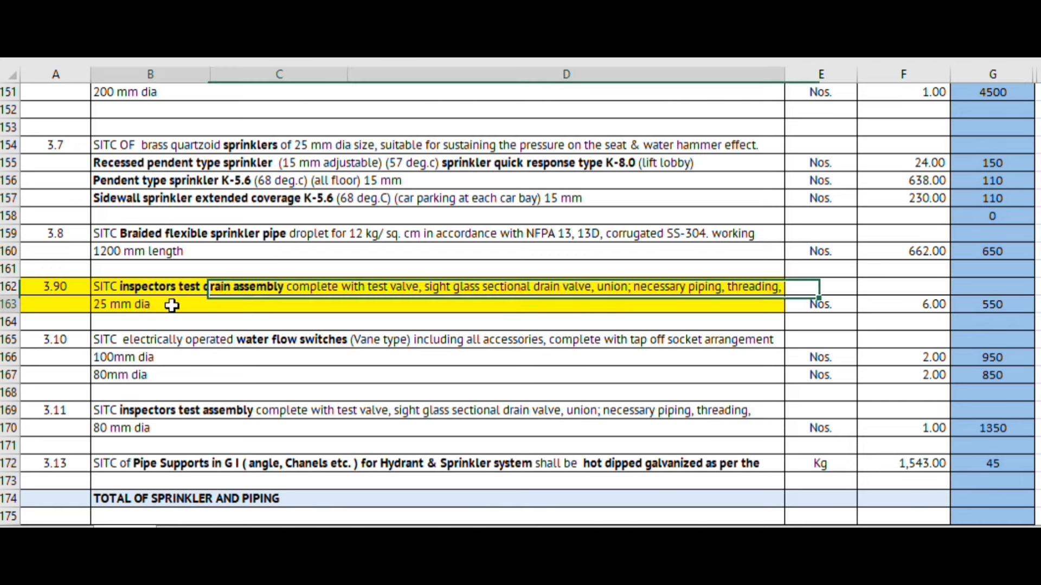
pyautogui.click(1011, 307)
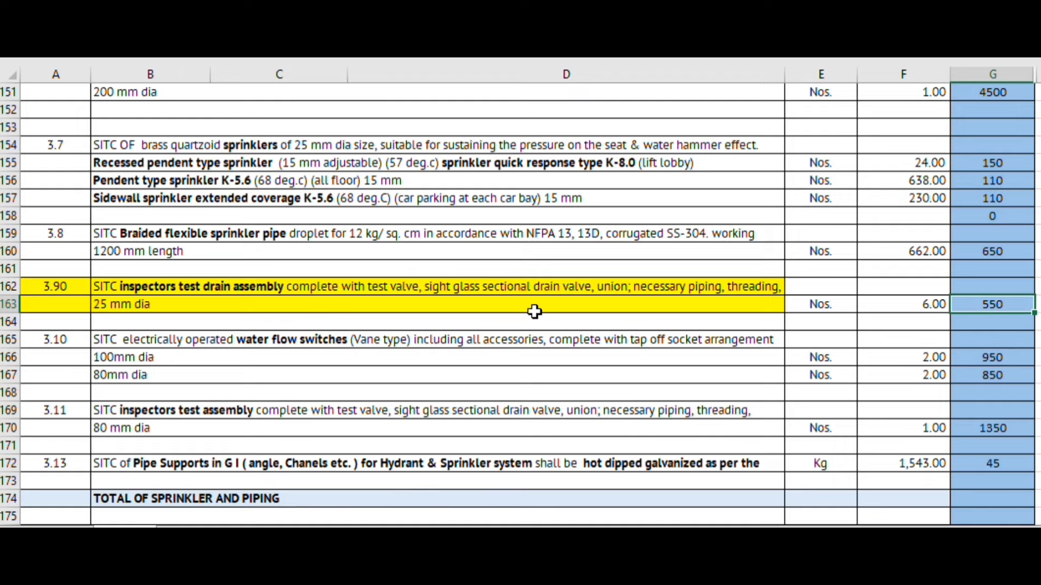
# Step: Review the 100 and 80 mm vane type water flow switch entries under item 3.10 and their rates
pyautogui.scroll(-2, 535, 311)
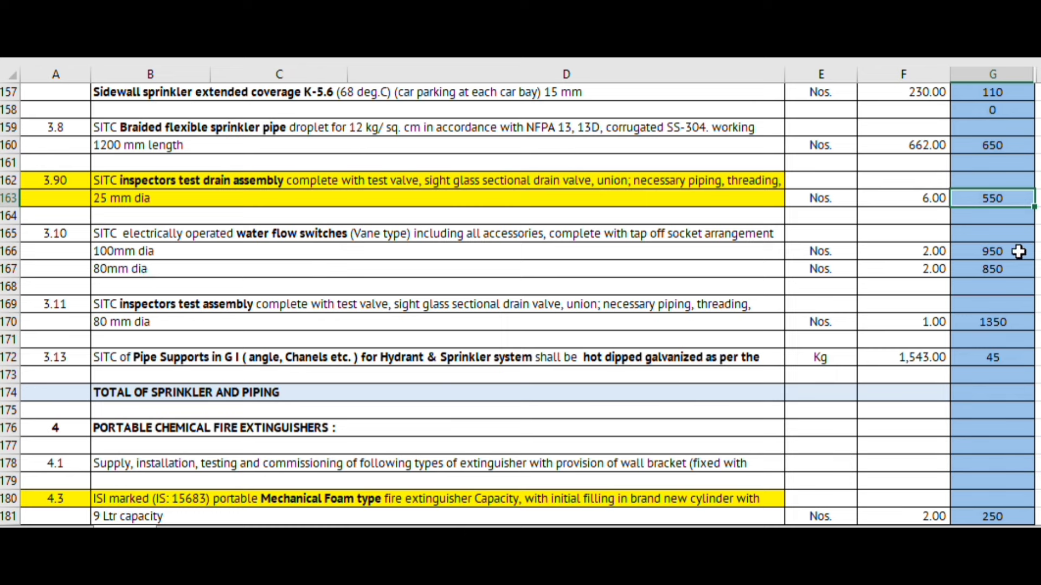
pyautogui.click(199, 267)
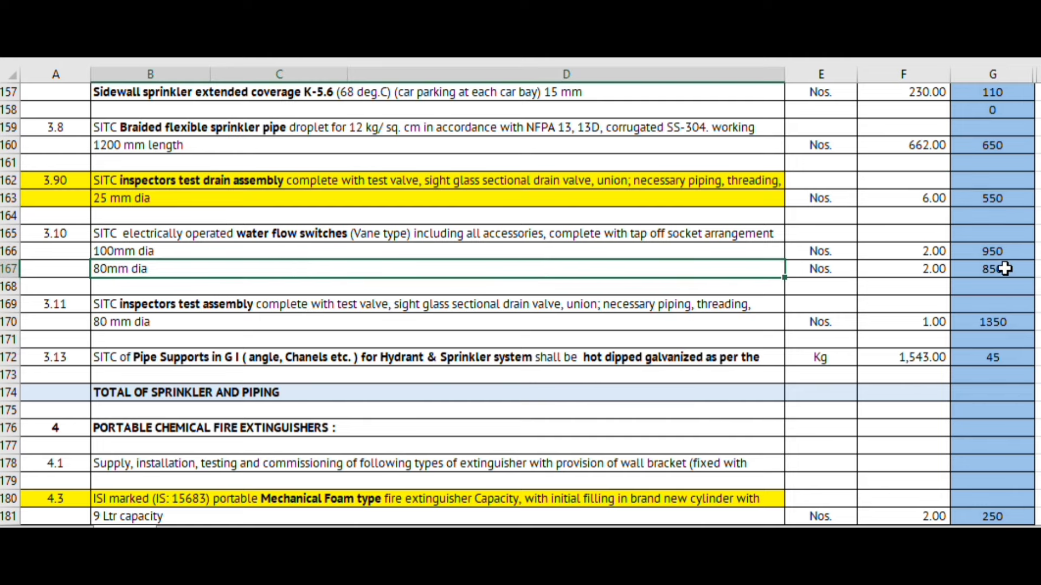
pyautogui.click(300, 250)
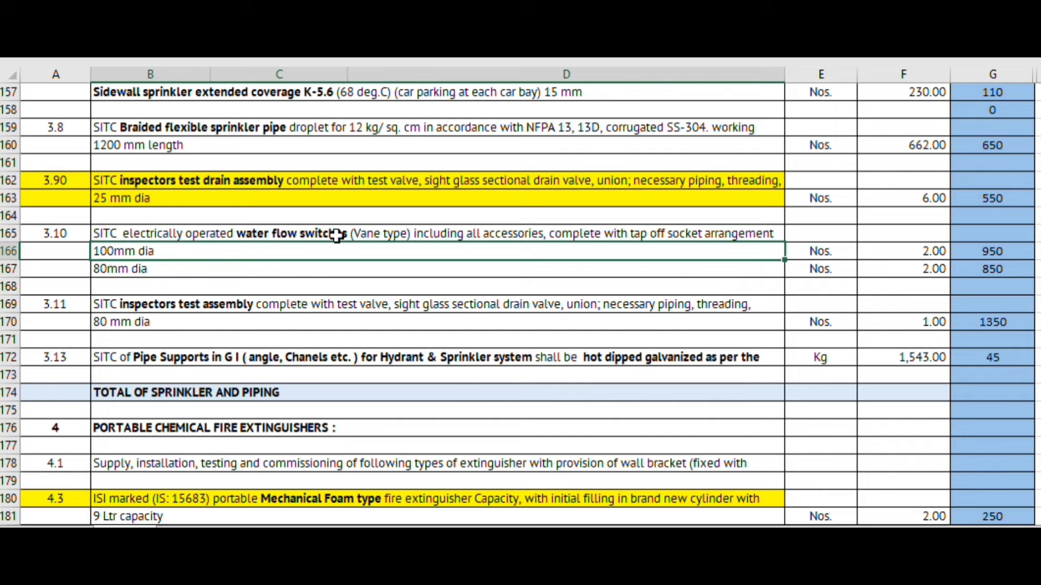
pyautogui.click(991, 245)
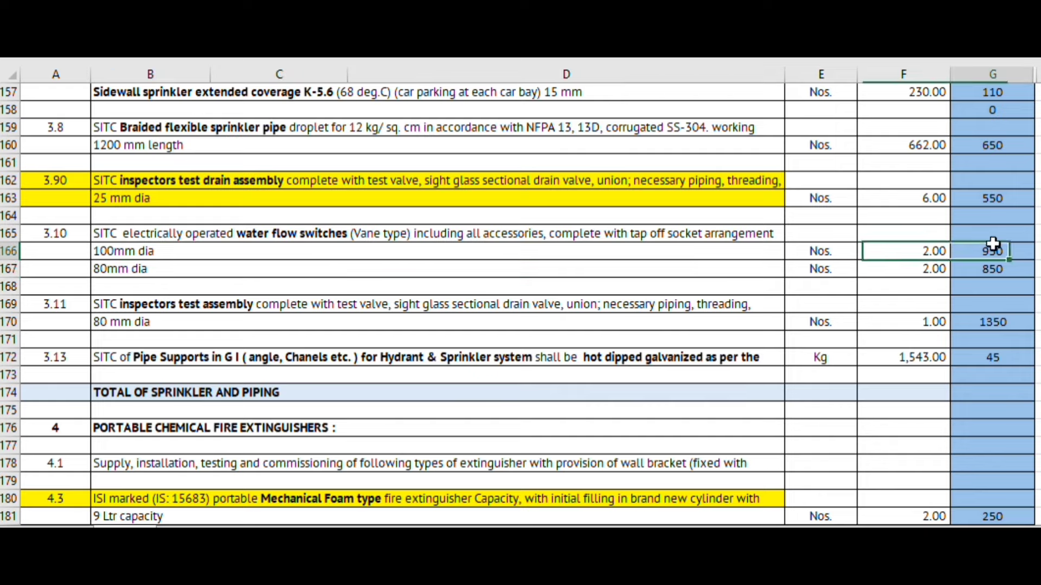
pyautogui.click(385, 270)
pyautogui.click(1008, 269)
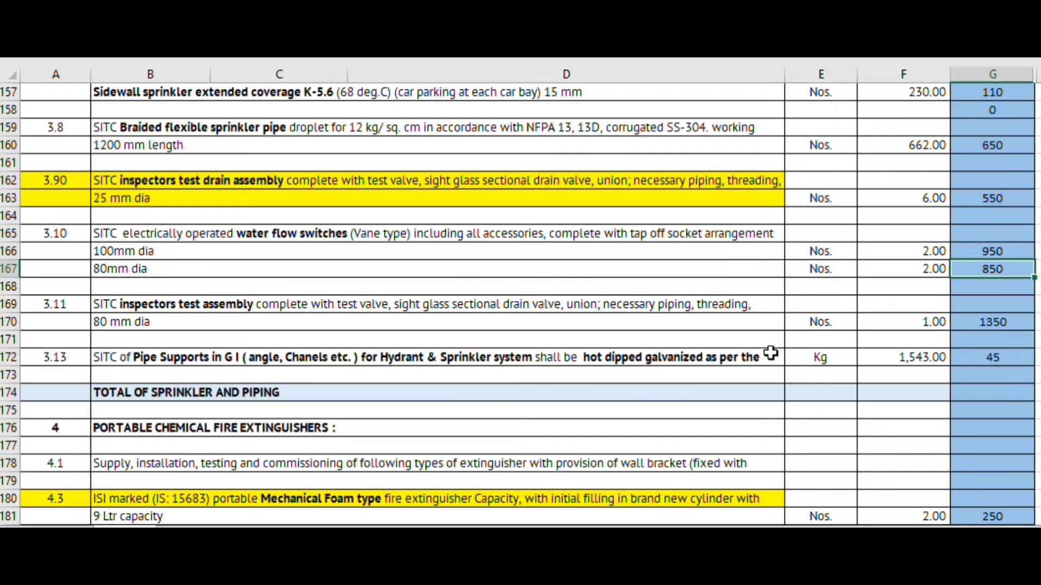
# Step: Check the rate of the 80 mm inspectors test assembly in item 3.11 and the unit and rate of the GI pipe supports in item 3.13
pyautogui.scroll(-2, 763, 350)
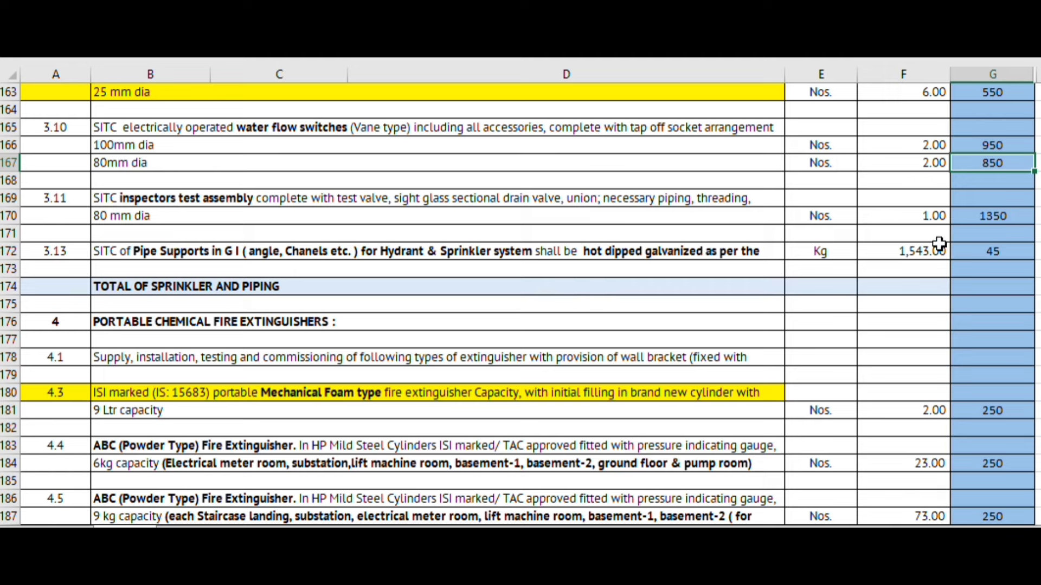
pyautogui.click(1024, 216)
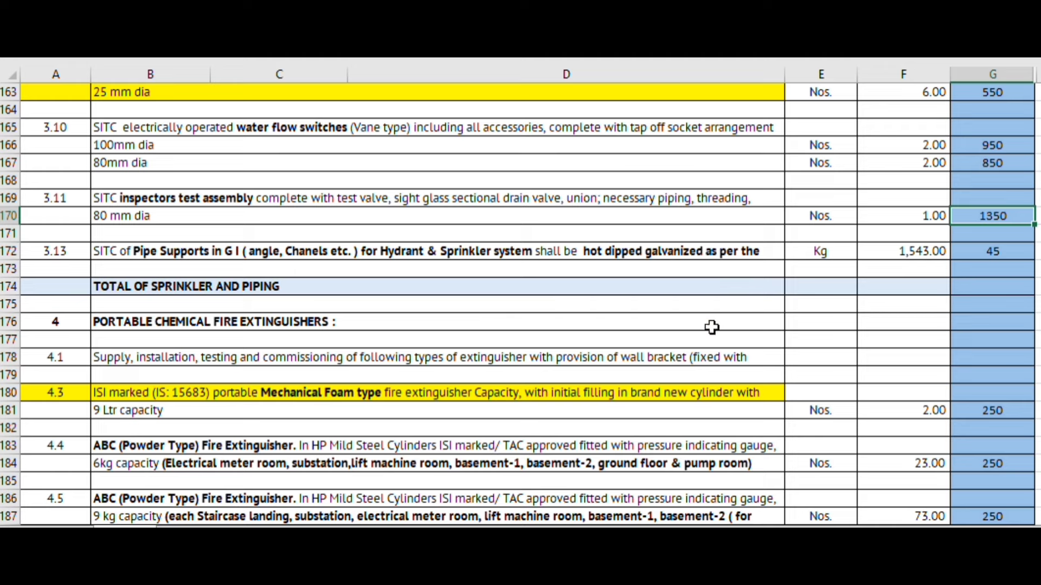
pyautogui.click(823, 257)
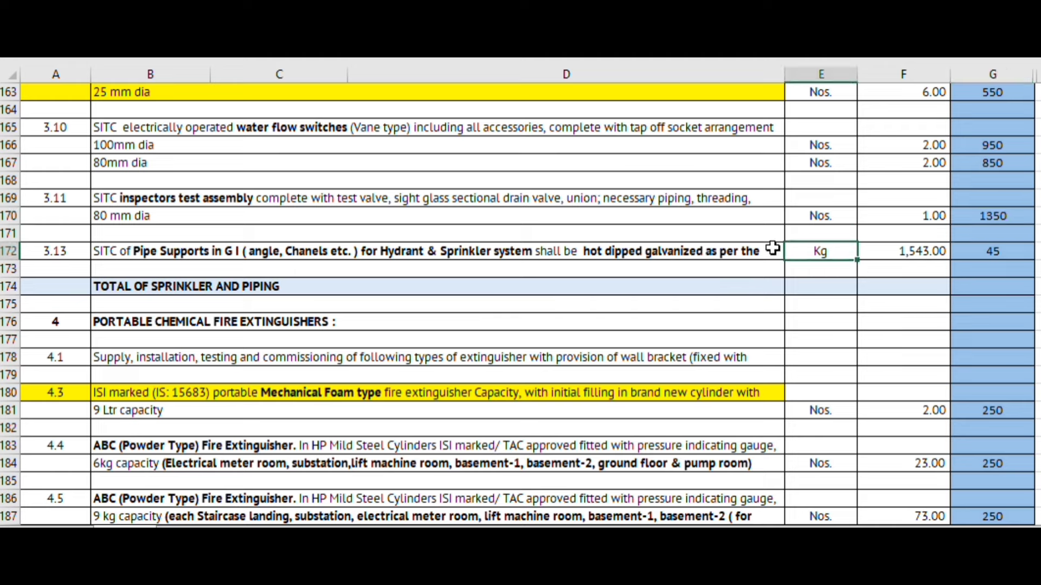
pyautogui.click(431, 251)
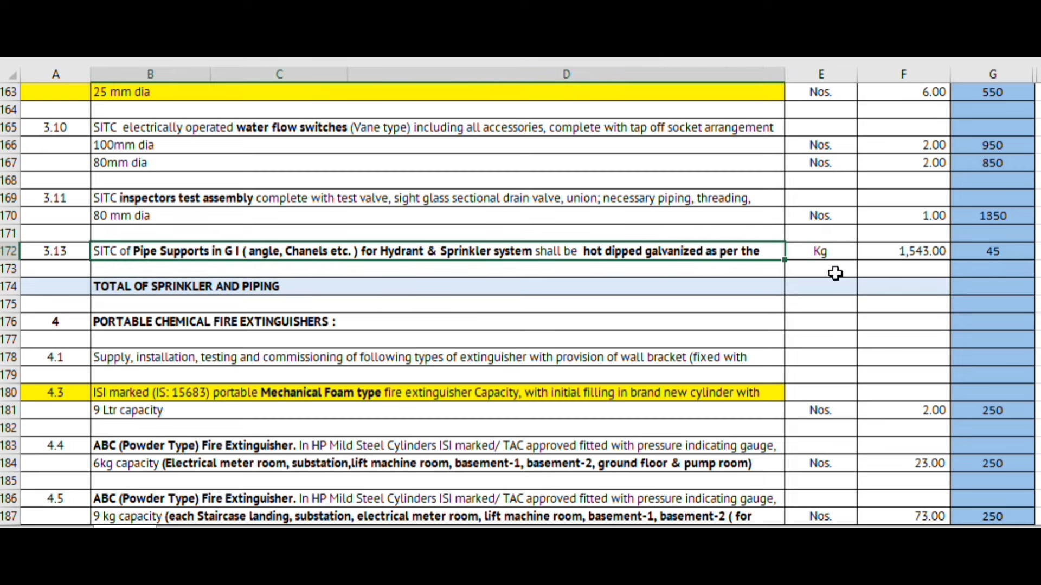
pyautogui.click(1023, 248)
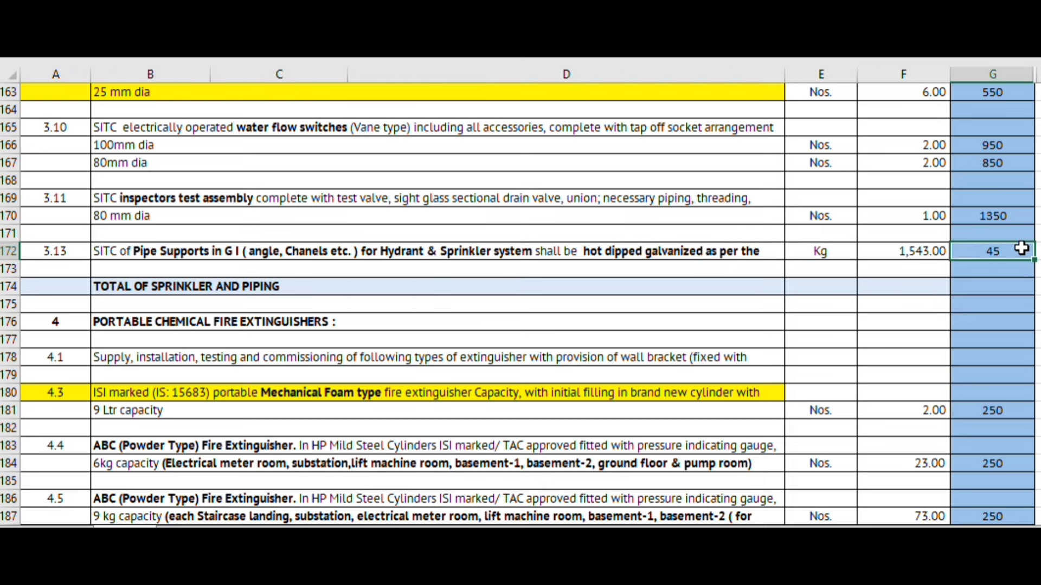
pyautogui.write('45')
# Step: Examine the start of section 4 on portable chemical fire extinguishers, including the supply and installation description in item 4.1
pyautogui.scroll(-2, 471, 362)
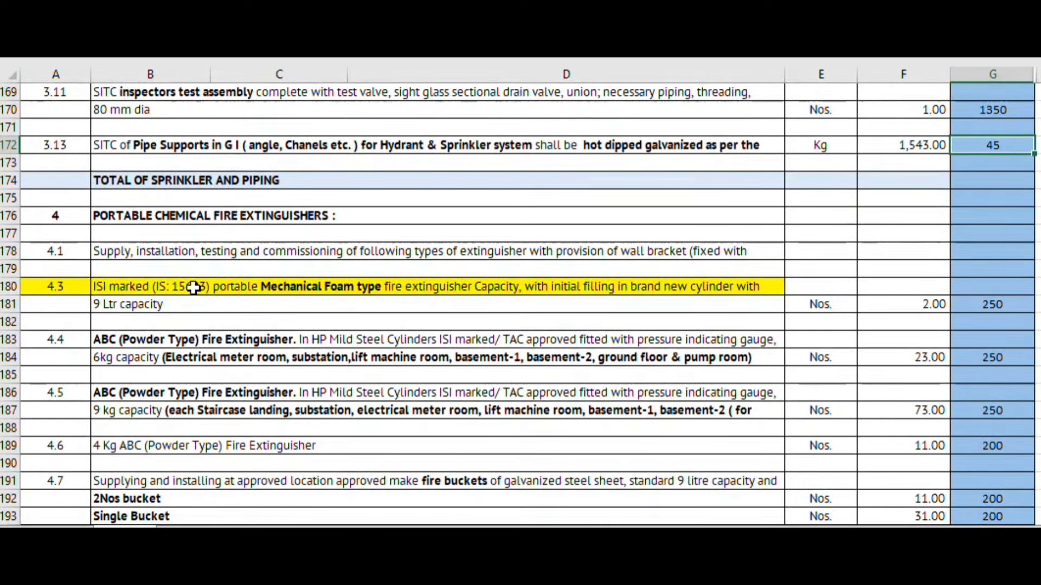
pyautogui.click(193, 288)
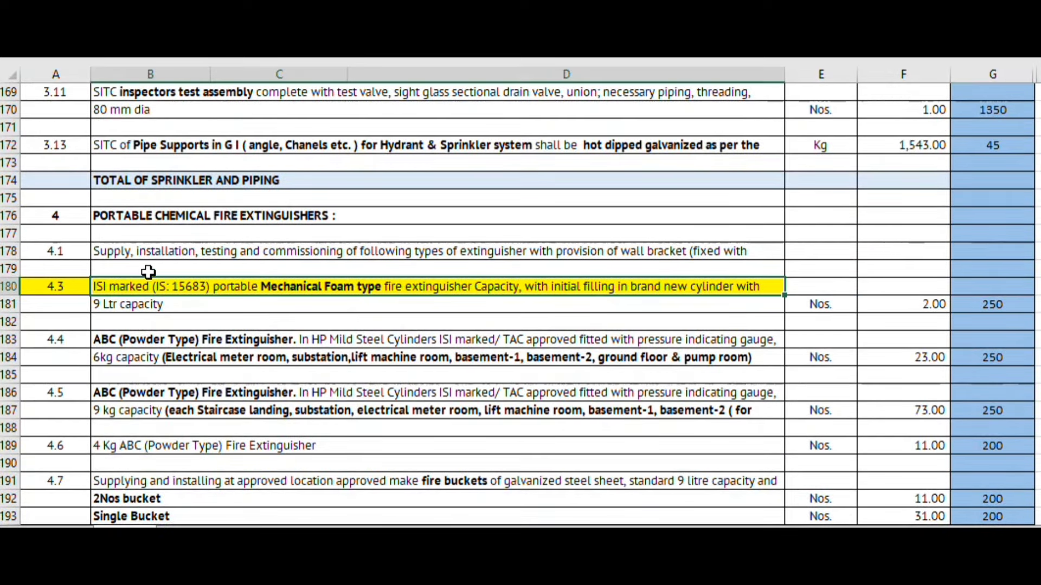
pyautogui.click(143, 185)
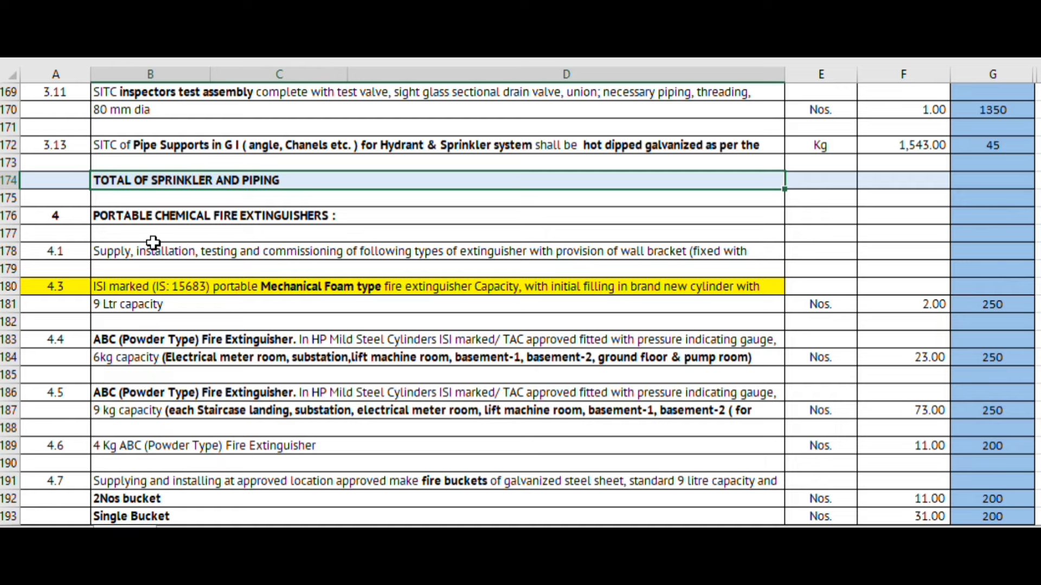
pyautogui.scroll(-1, 151, 243)
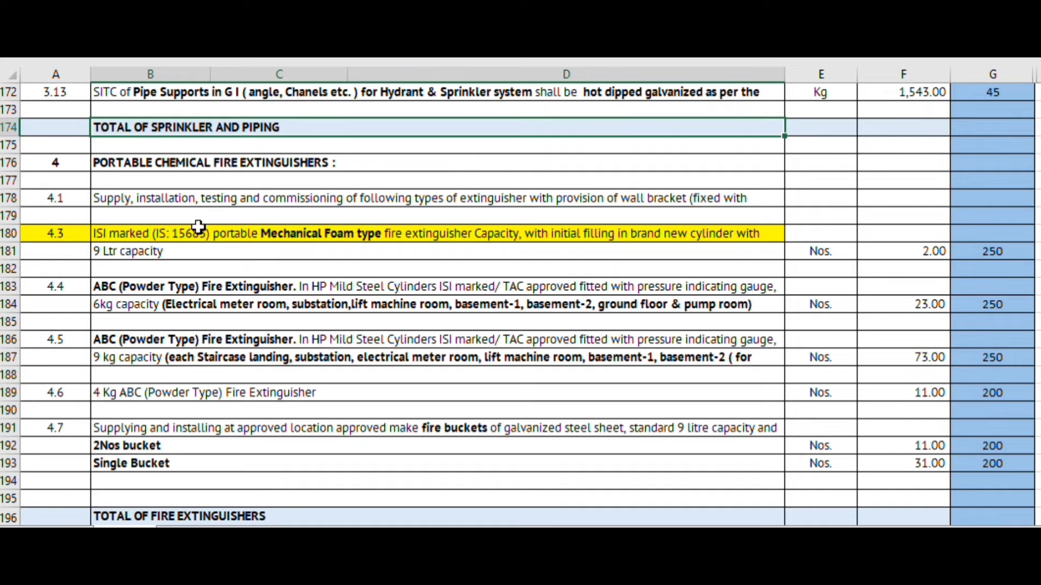
pyautogui.scroll(-1, 174, 233)
pyautogui.scroll(1, 173, 239)
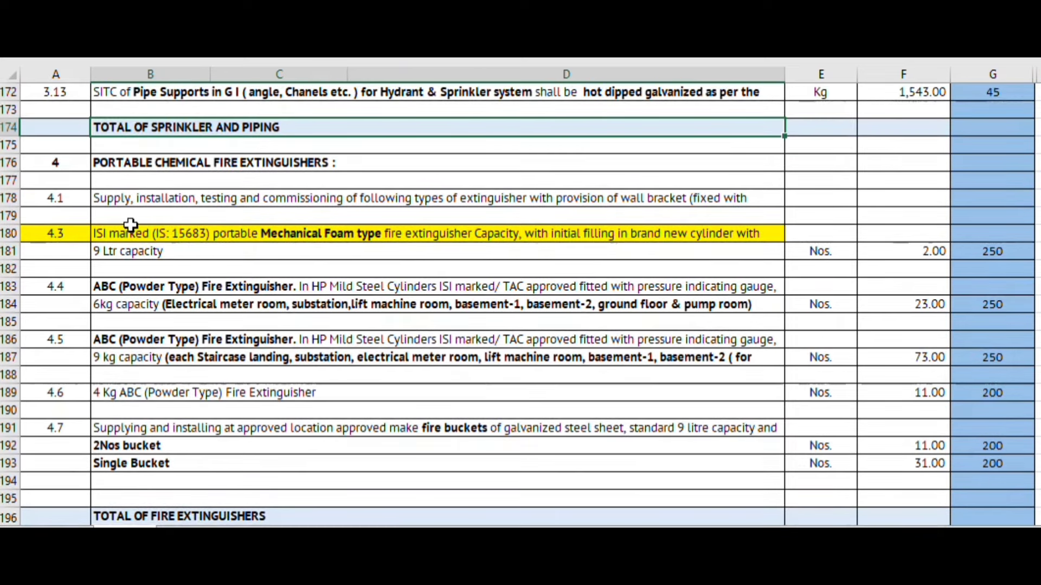
pyautogui.click(64, 202)
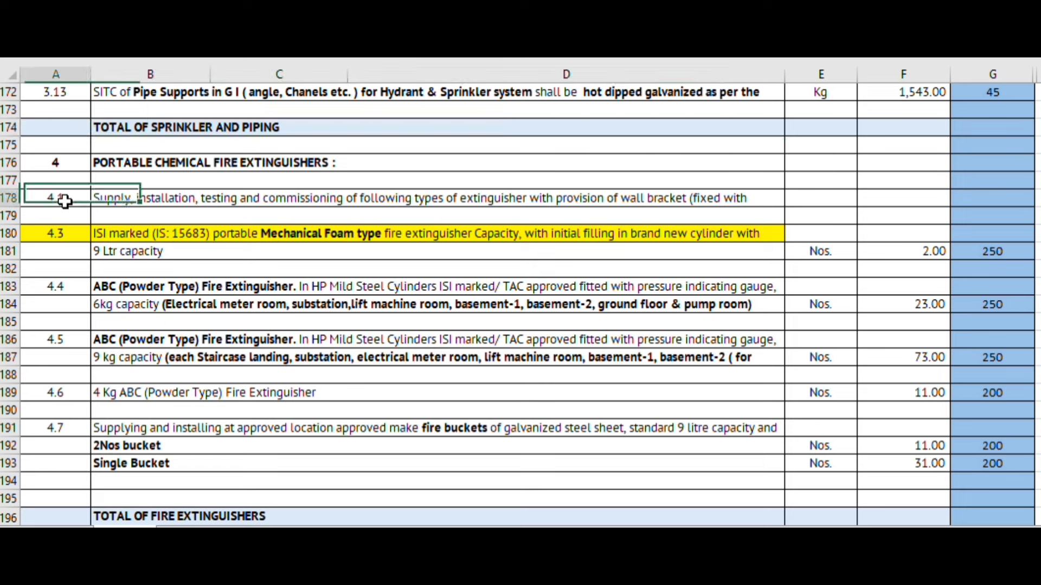
pyautogui.click(159, 201)
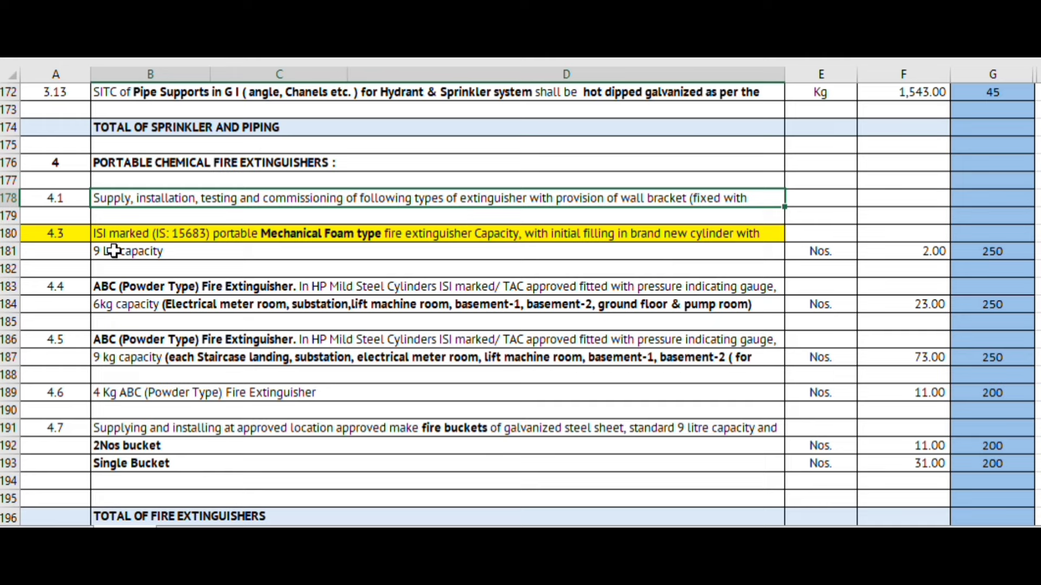
# Step: Review the 9 litre mechanical foam and ABC powder extinguisher entries under items 4.3 to 4.6, including the 9 litre and 6 kg rates
pyautogui.click(174, 302)
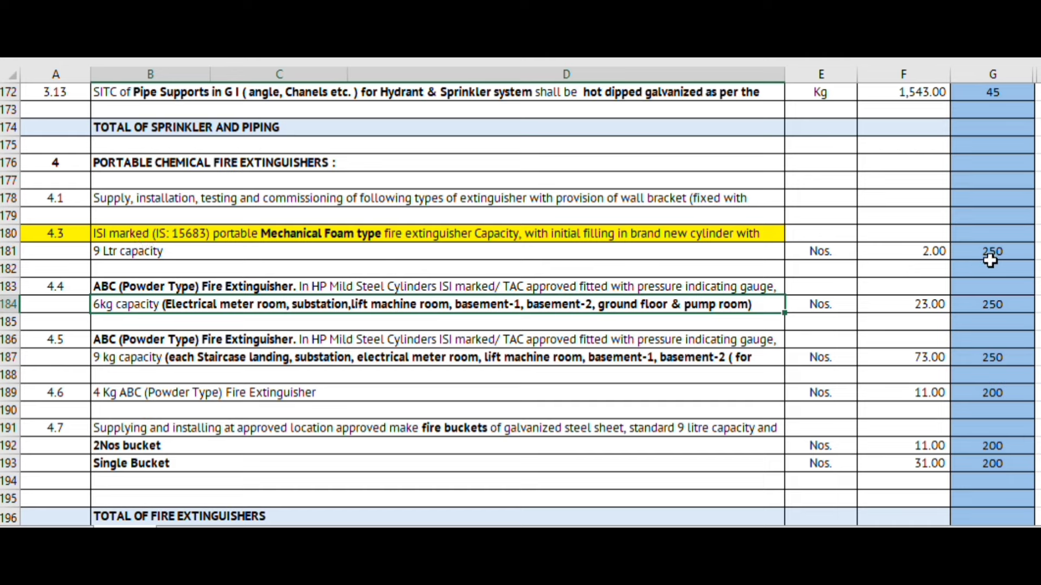
pyautogui.click(1013, 251)
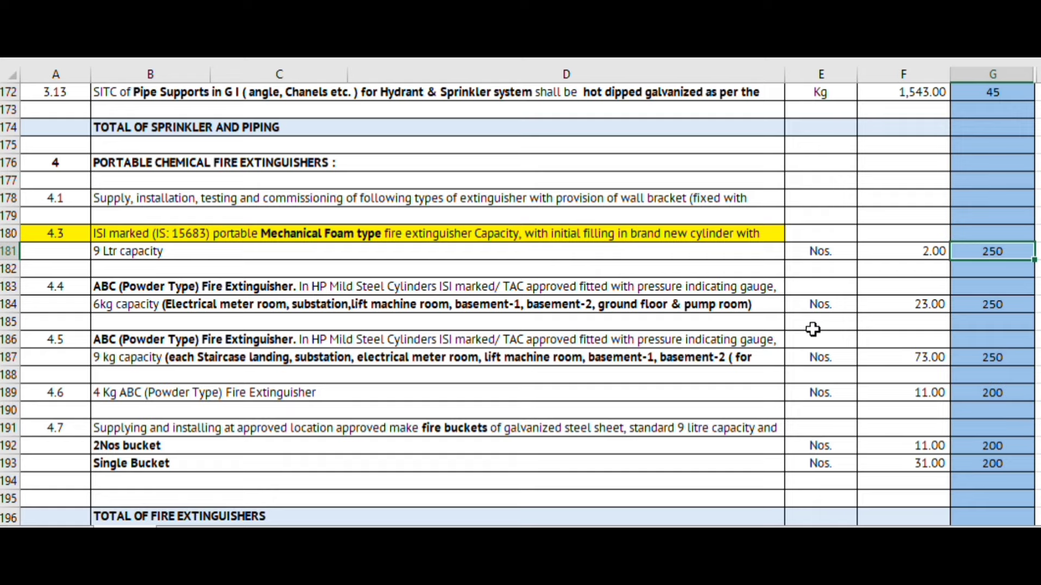
pyautogui.scroll(-1, 853, 342)
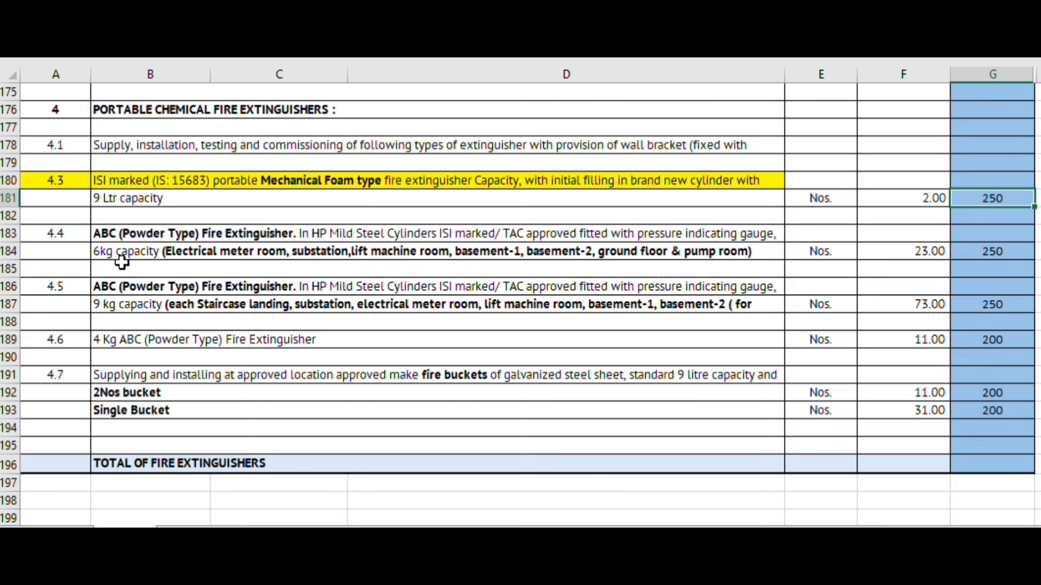
pyautogui.click(1007, 250)
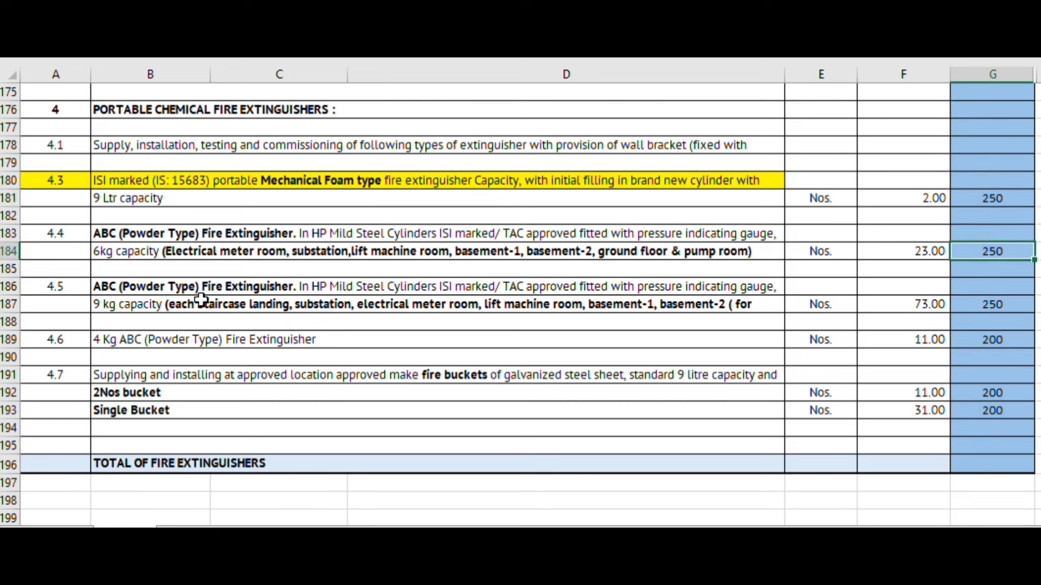
pyautogui.click(130, 308)
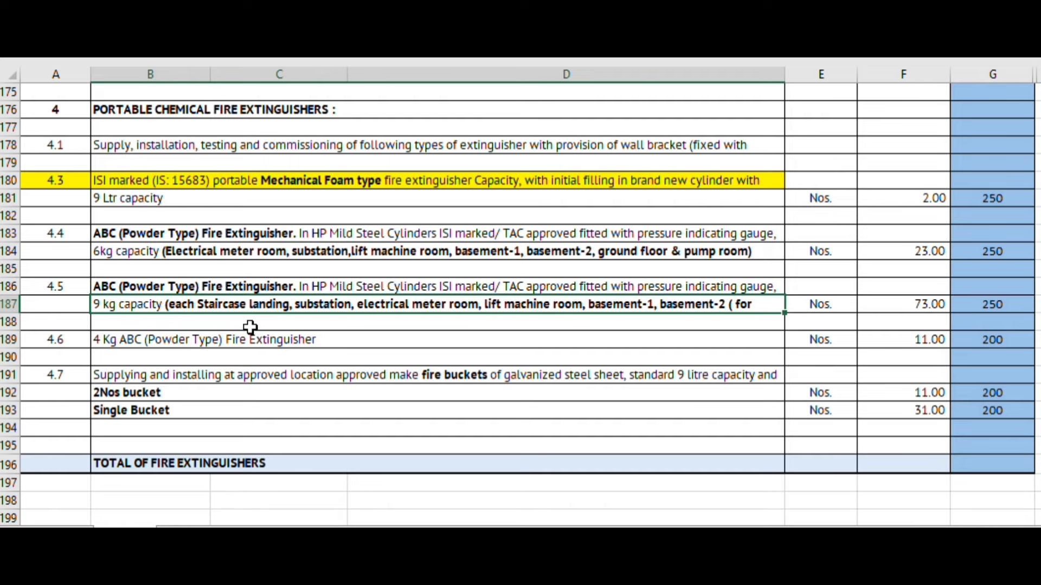
pyautogui.click(274, 335)
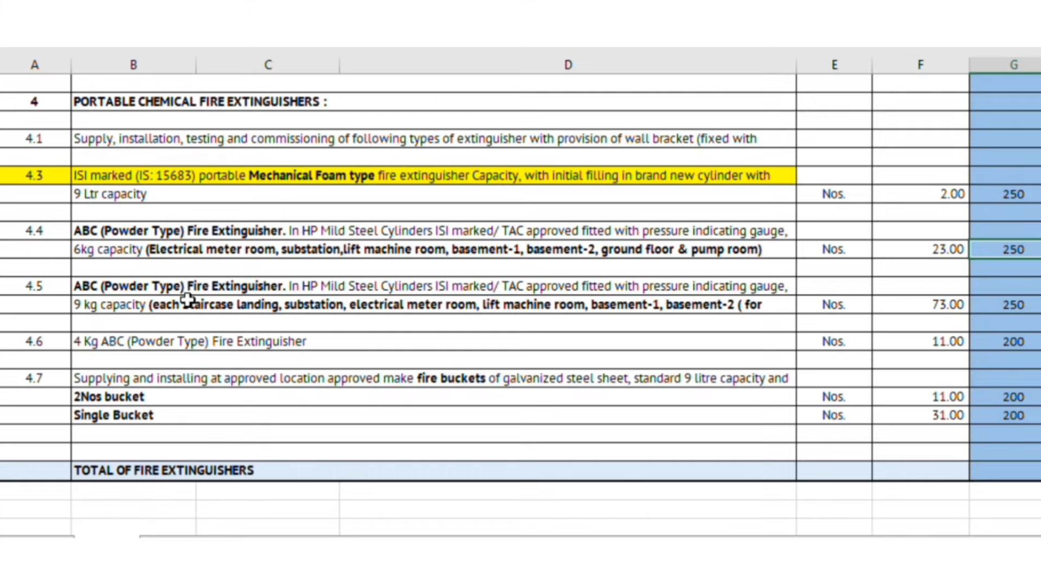